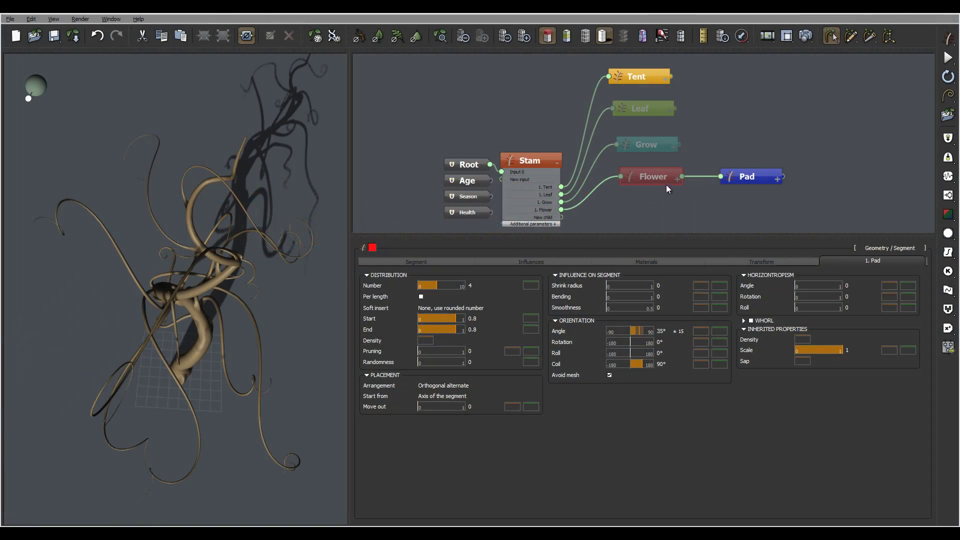
Step: Duplicate the Tent node and place the copy in the empty area beyond the existing Tent node
mouse_move(717, 116)
middle_down()
mouse_move(715, 145)
mouse_move(720, 118)
middle_up()
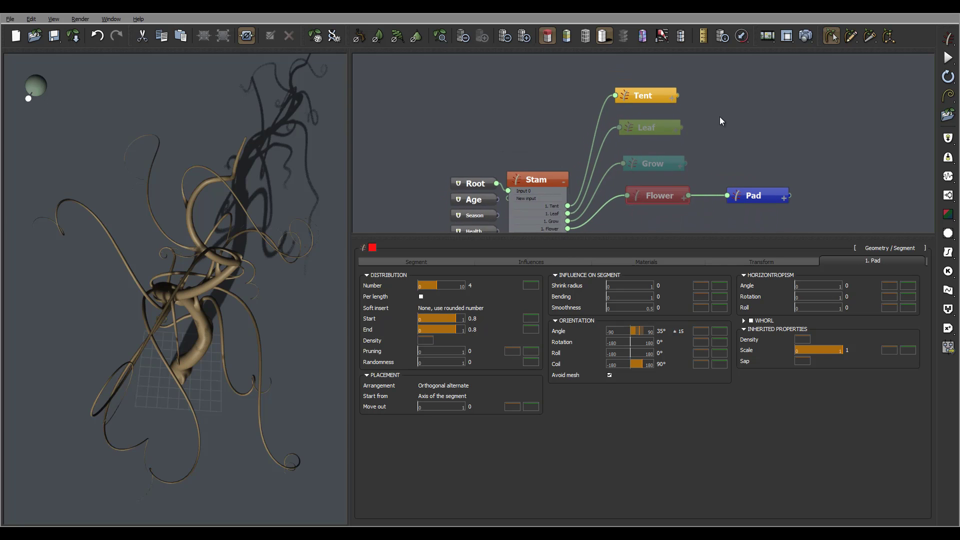
click(681, 98)
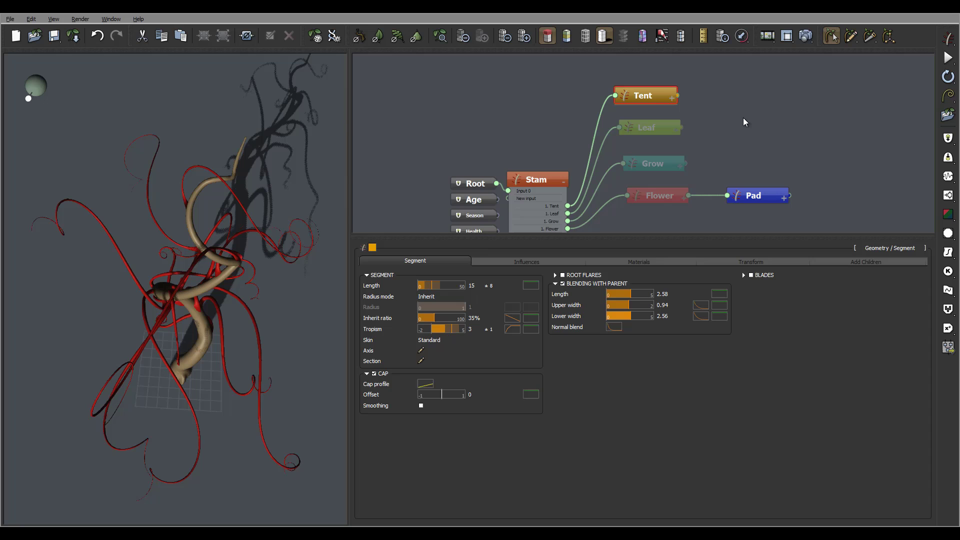
key(ctrl+c)
key(ctrl+v)
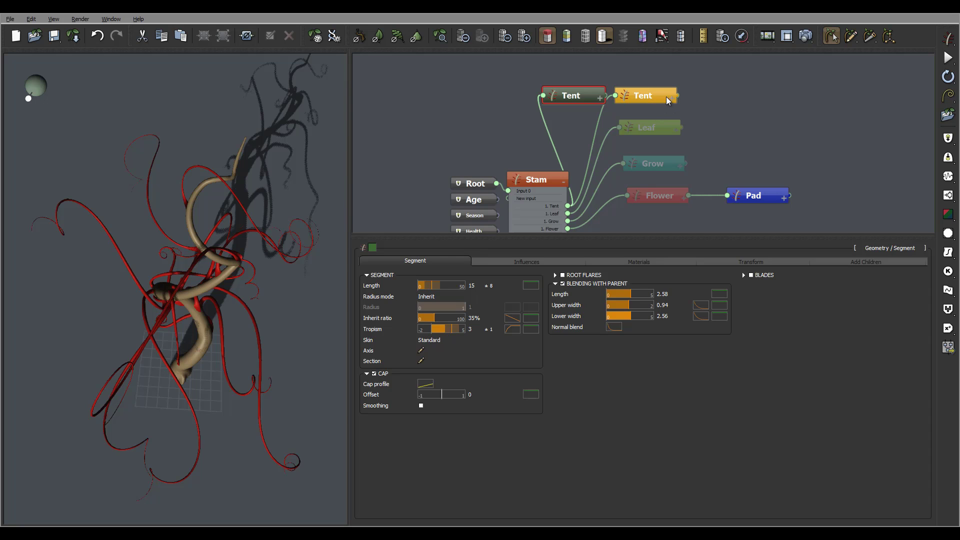
drag(581, 90, 785, 116)
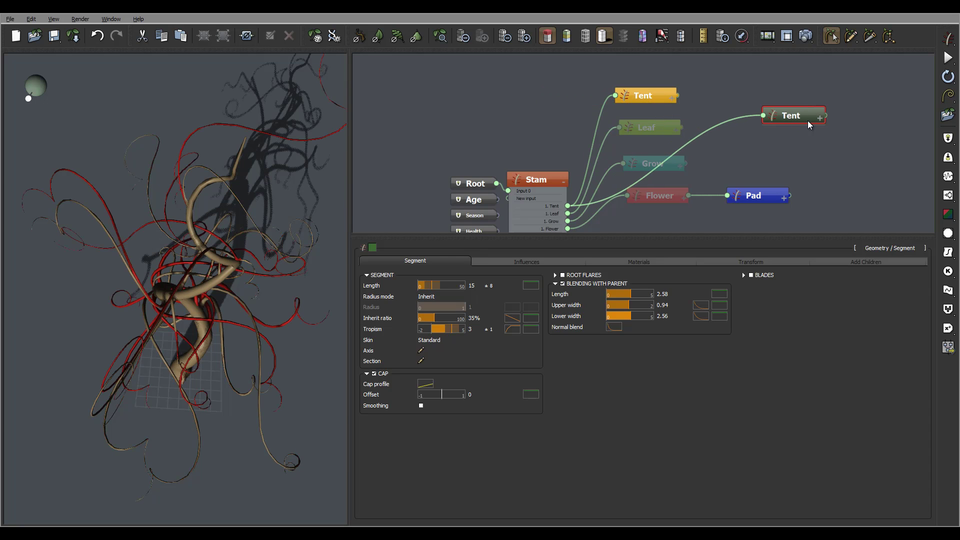
Step: Rename the duplicated node TentTop and delete the link connecting it to Stam's Tent output
double_click(795, 120)
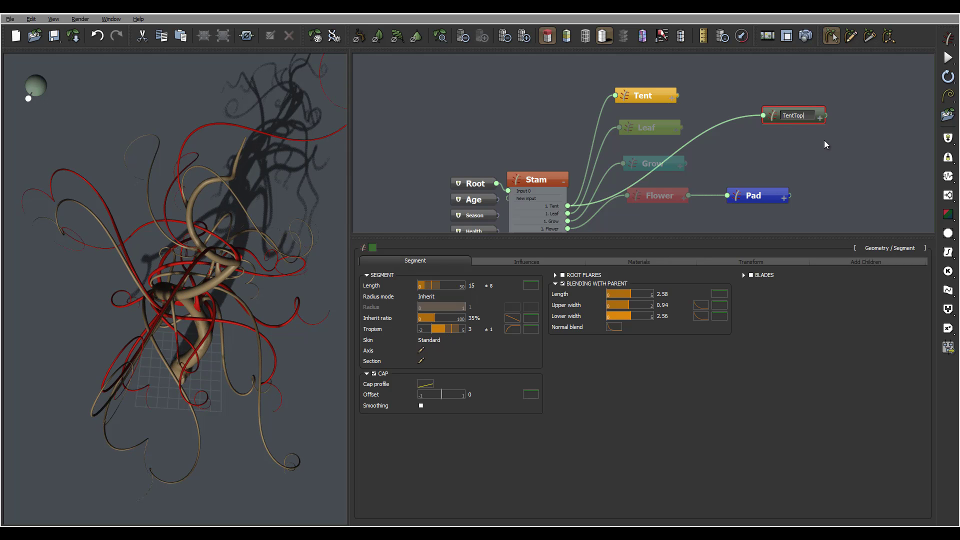
key(Return)
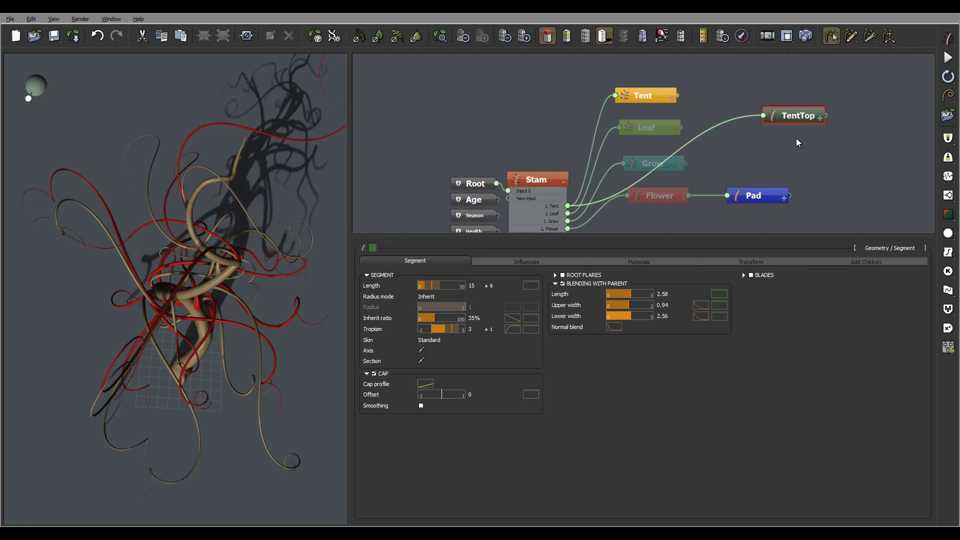
click(725, 122)
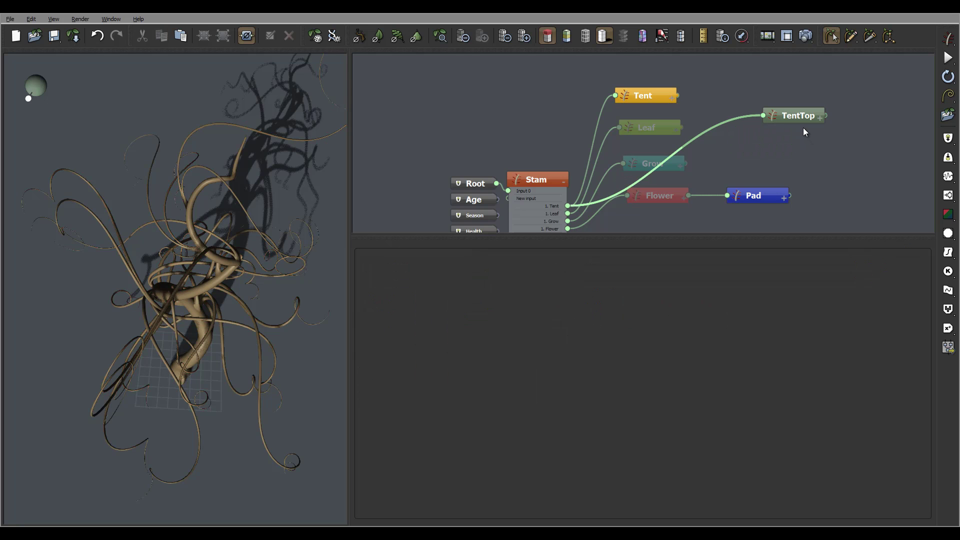
key(Delete)
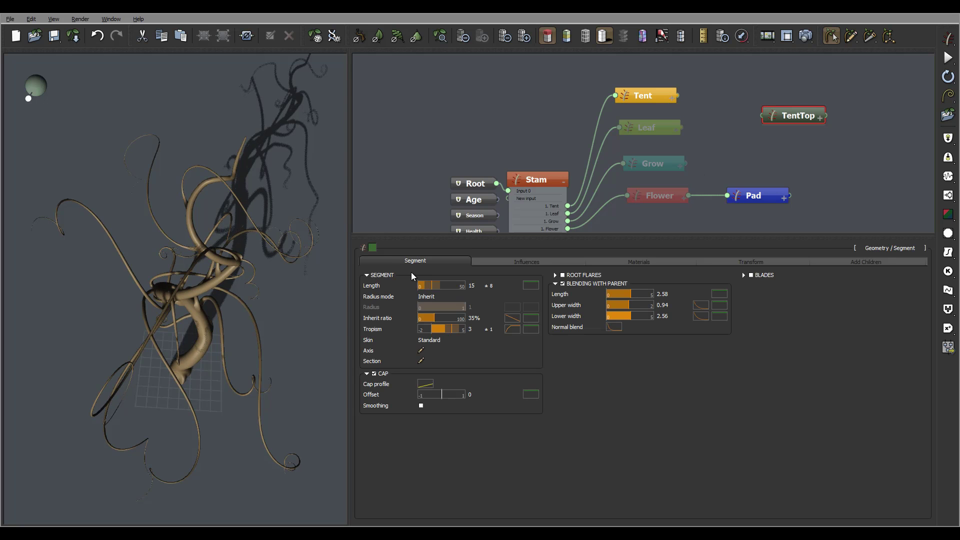
Step: Change the TentTop node's colour to magenta with Red 159, Green 0 and Blue 131
click(371, 248)
click(410, 210)
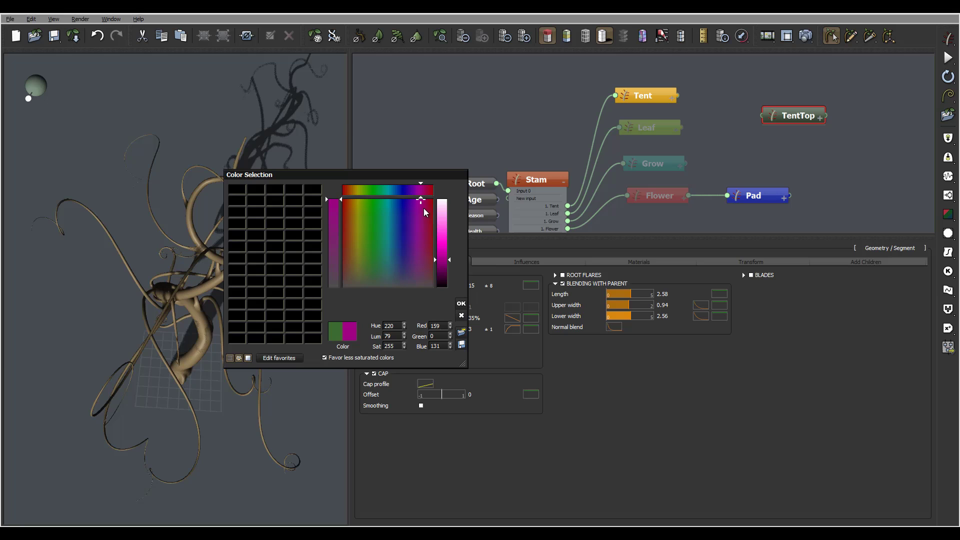
click(462, 303)
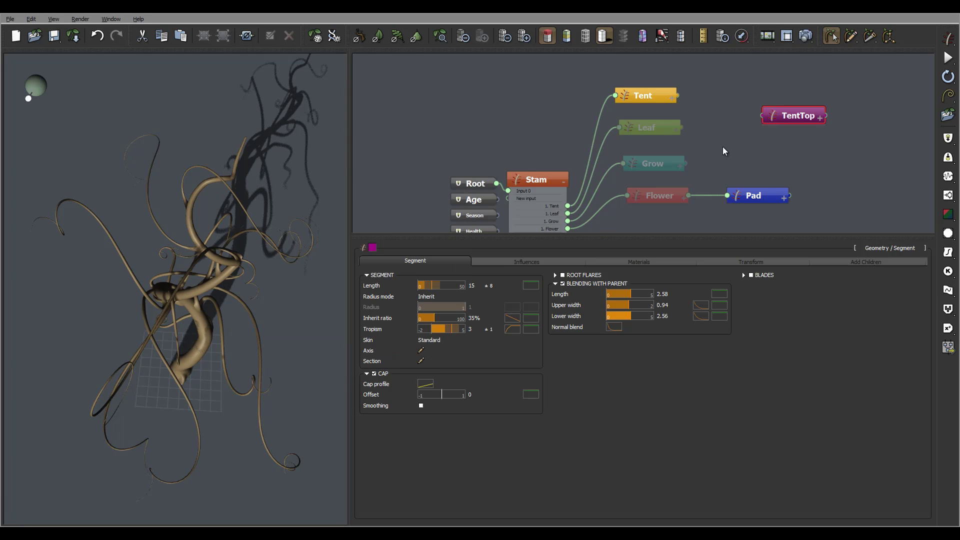
Step: Move the TentTop node below Flower and connect it to Stam as a new child
drag(792, 120, 640, 72)
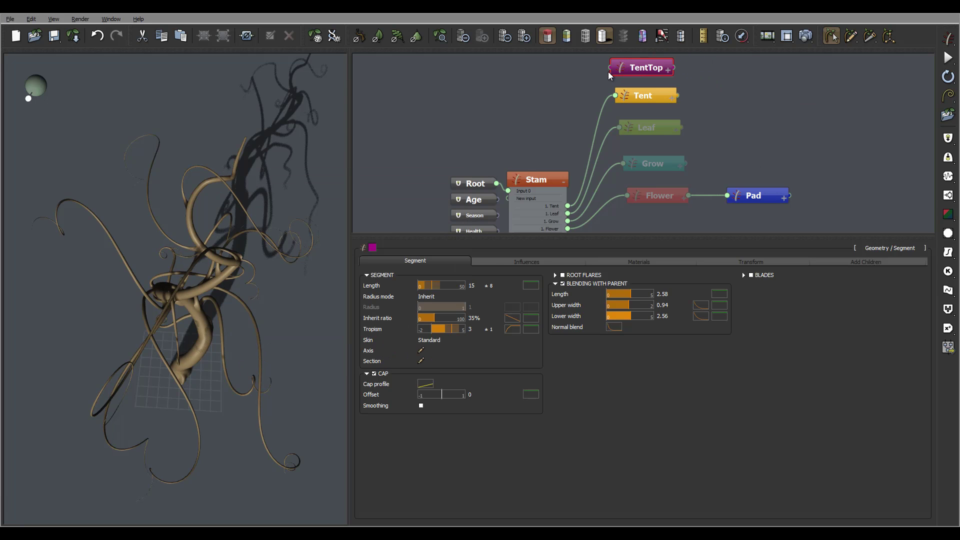
middle_drag(715, 129, 724, 109)
drag(655, 55, 675, 214)
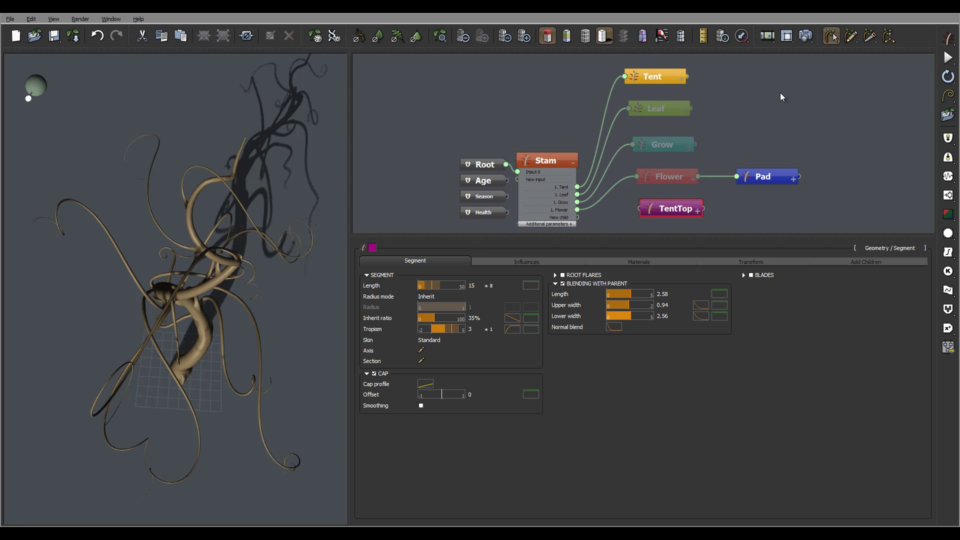
middle_drag(695, 206, 736, 131)
drag(683, 137, 631, 146)
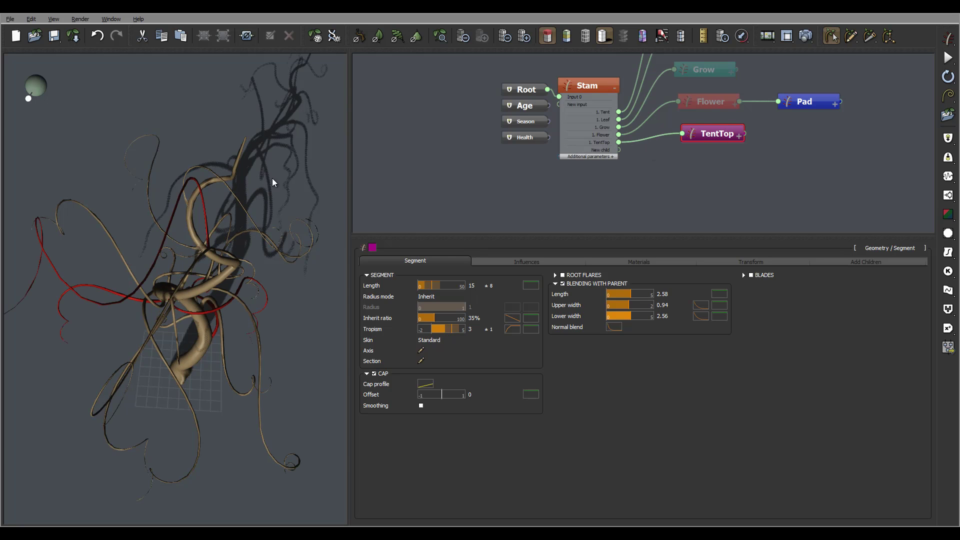
Step: In Stam's child settings for TentTop, make the segments start from the tip of the segment
right_drag(273, 179, 216, 132)
scroll(236, 132, down, 4)
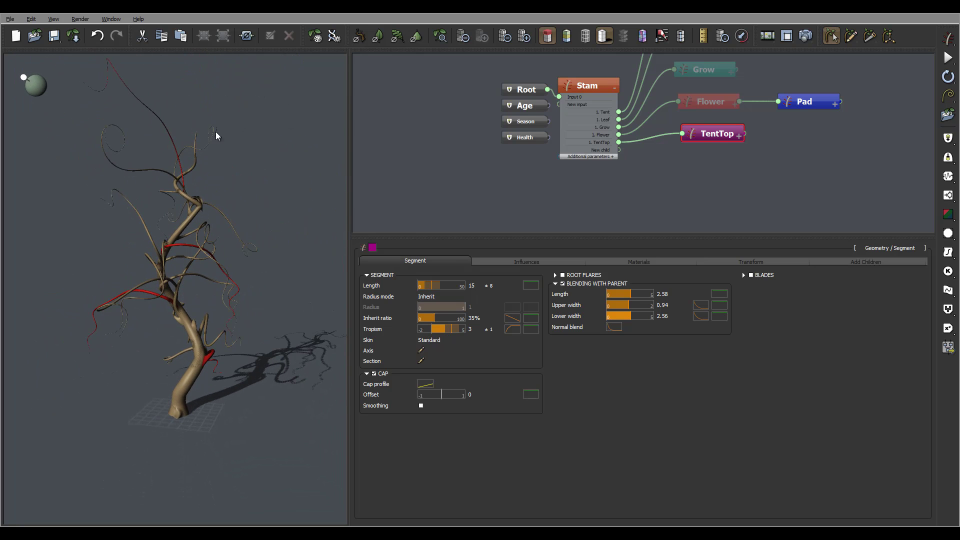
click(583, 82)
click(804, 262)
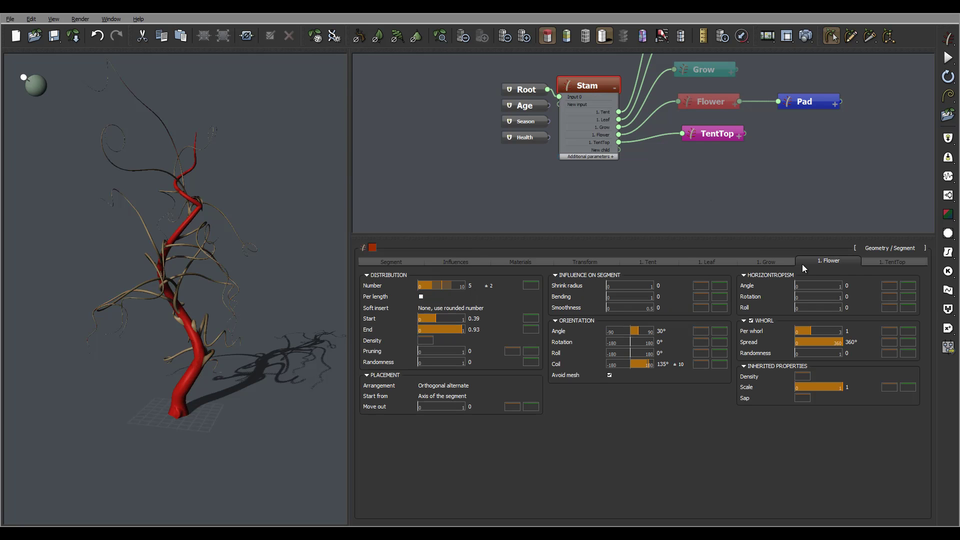
click(895, 263)
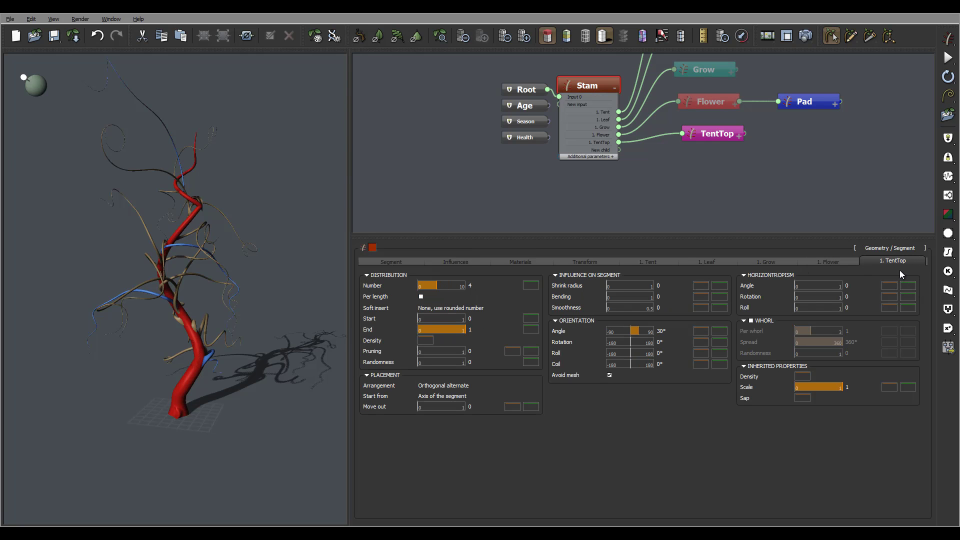
click(464, 396)
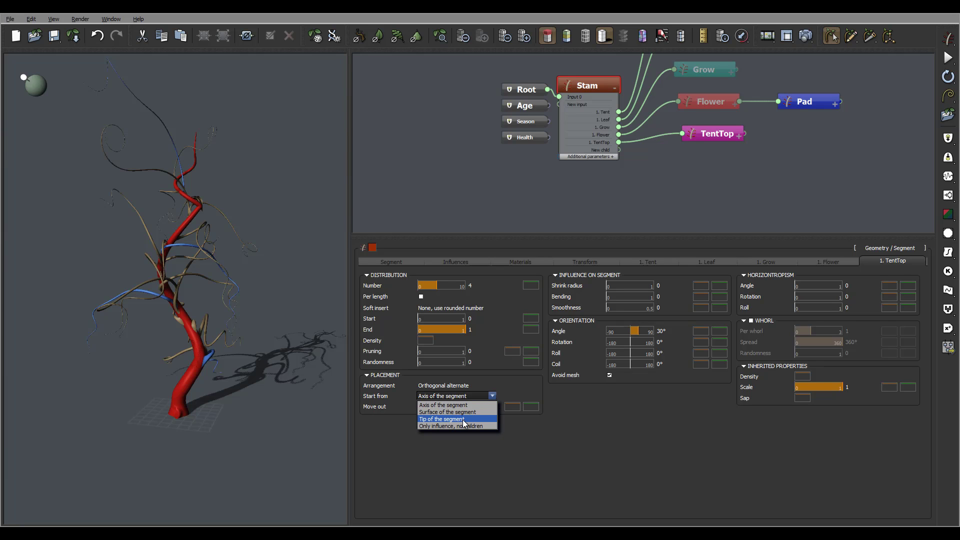
click(463, 421)
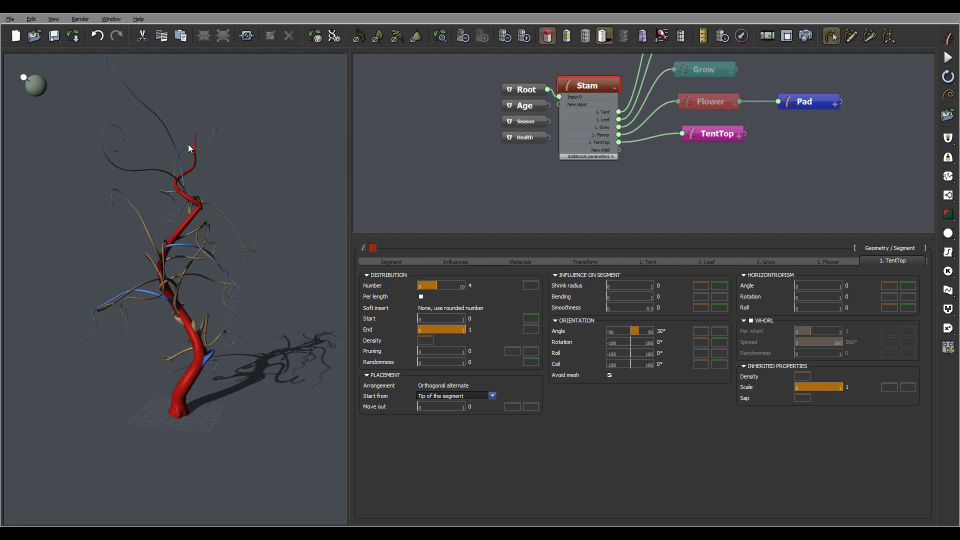
Step: Set the TentTop orientation angle on Stam to 0°
drag(235, 113, 279, 222)
scroll(226, 139, up, 4)
scroll(249, 211, up, 5)
mouse_move(259, 180)
mouse_down()
mouse_move(253, 222)
mouse_move(264, 178)
mouse_up()
scroll(266, 184, down, 4)
scroll(264, 178, down, 3)
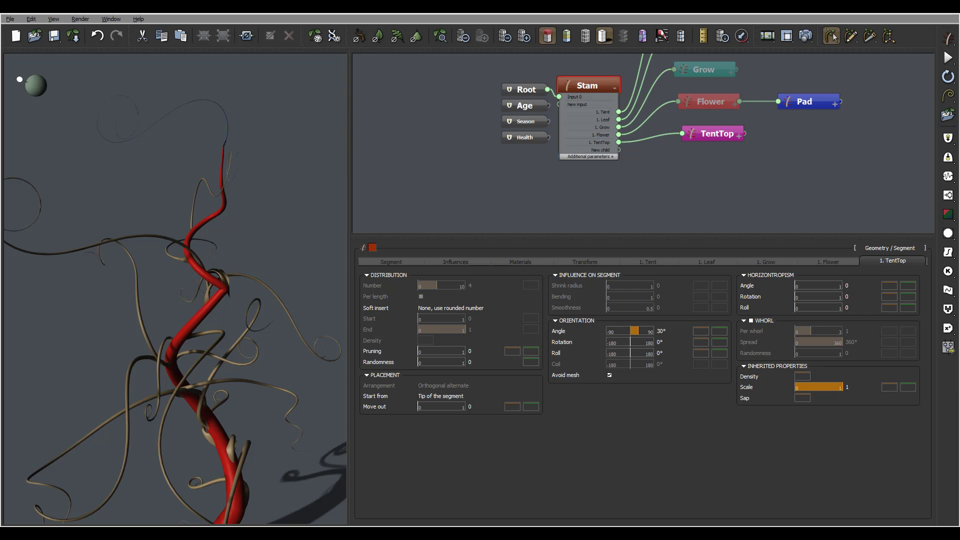
drag(244, 192, 322, 202)
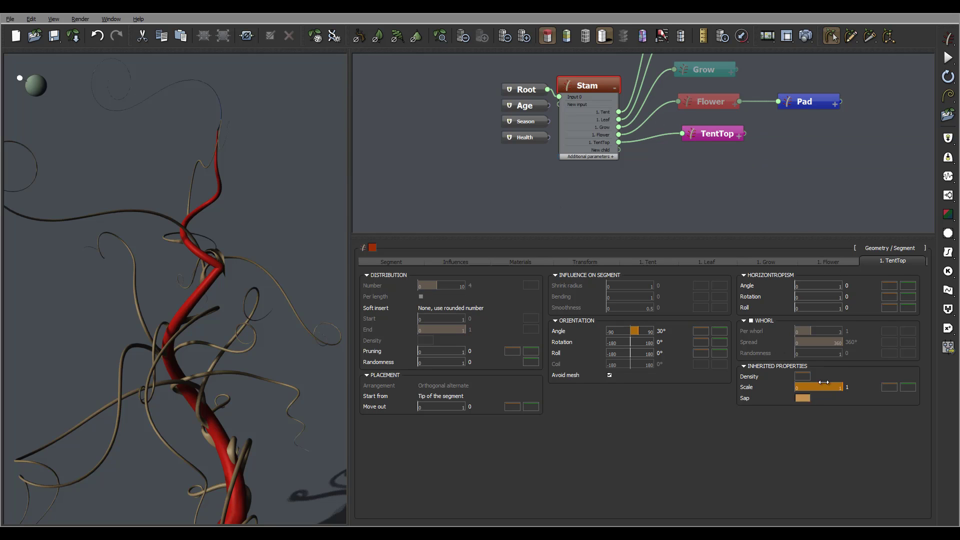
click(668, 331)
text(0)
key(Return)
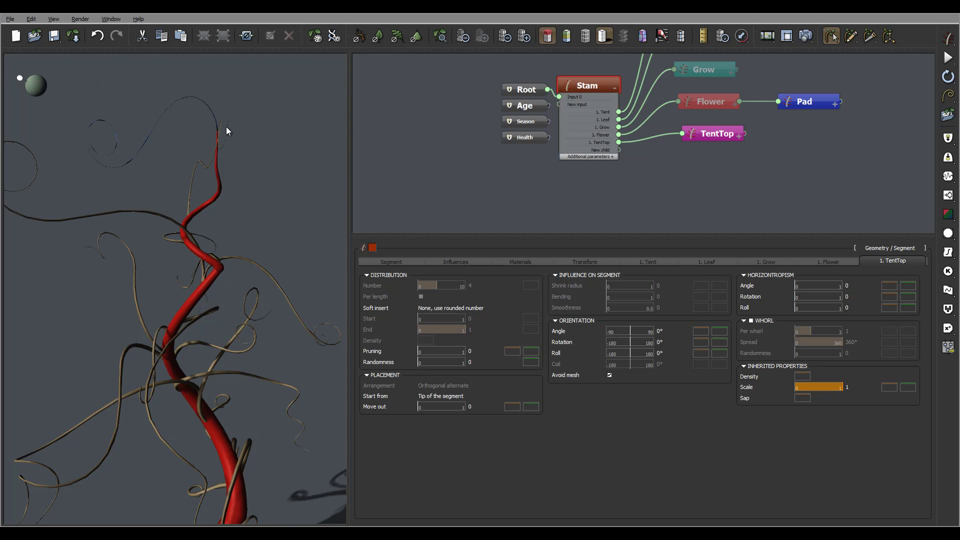
Step: Remove the random variation from the TentTop segment's length
mouse_move(254, 148)
right_down()
mouse_move(288, 136)
mouse_move(262, 149)
right_up()
mouse_move(262, 149)
mouse_down()
mouse_move(247, 147)
mouse_move(257, 137)
mouse_move(264, 151)
mouse_move(225, 155)
mouse_move(274, 159)
mouse_up()
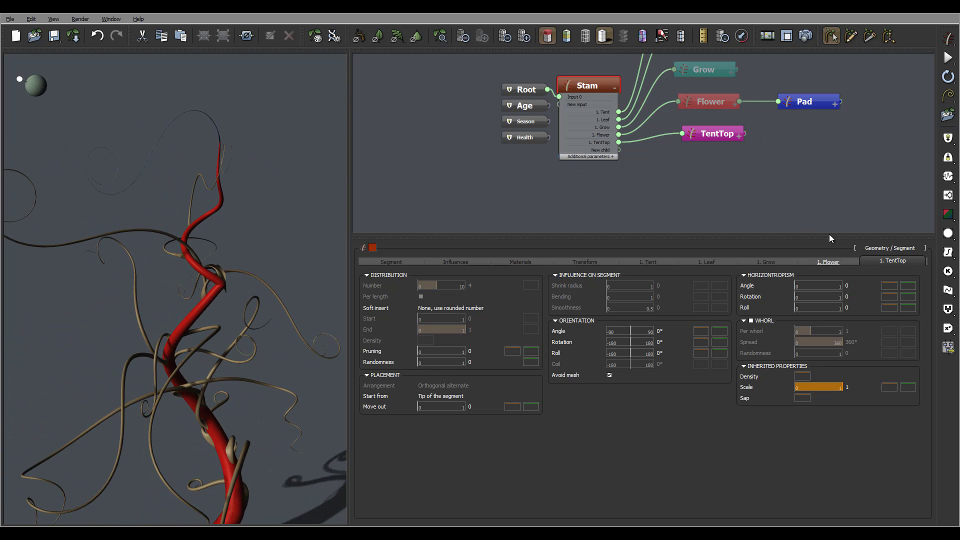
click(742, 134)
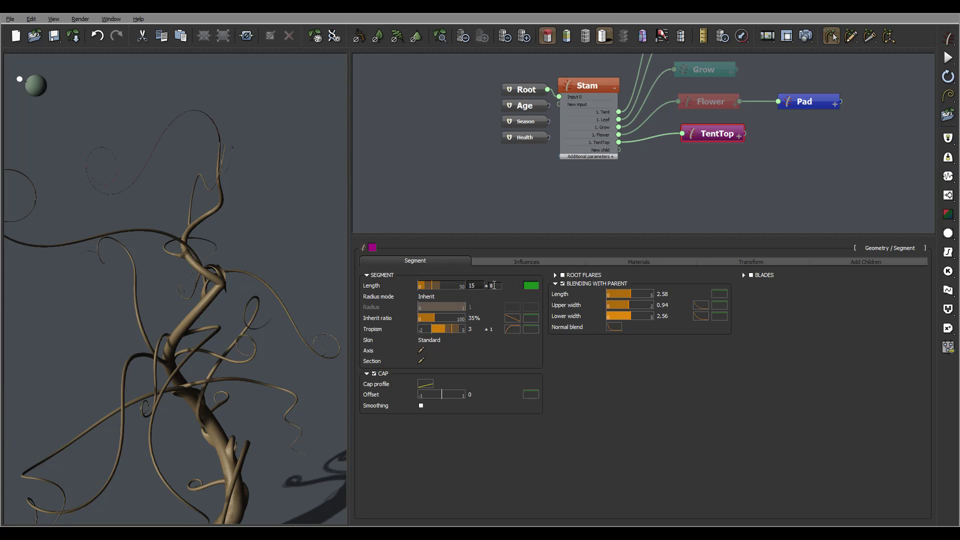
double_click(494, 286)
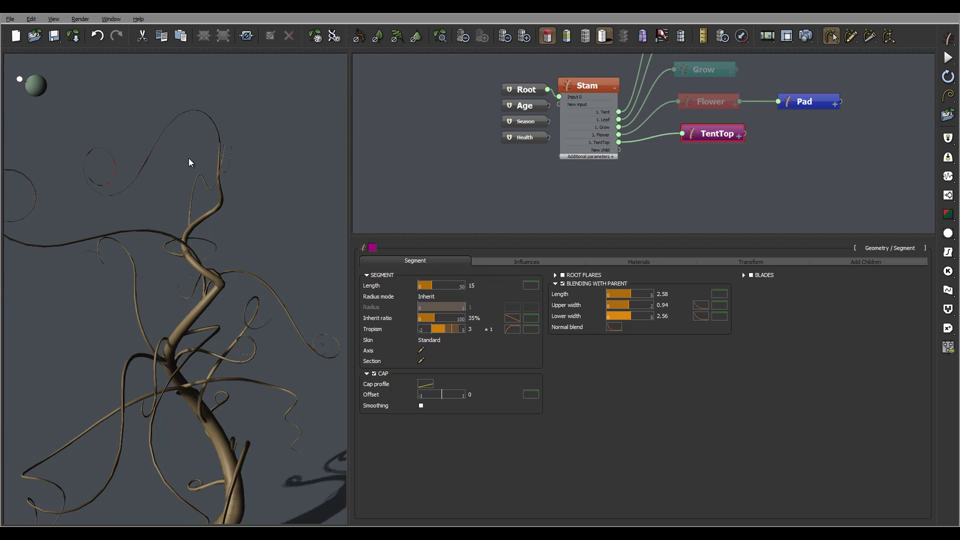
Step: Set the TentTop segment's radius inherit ratio to 61%
mouse_move(188, 161)
mouse_down()
mouse_move(253, 155)
mouse_move(202, 159)
mouse_up()
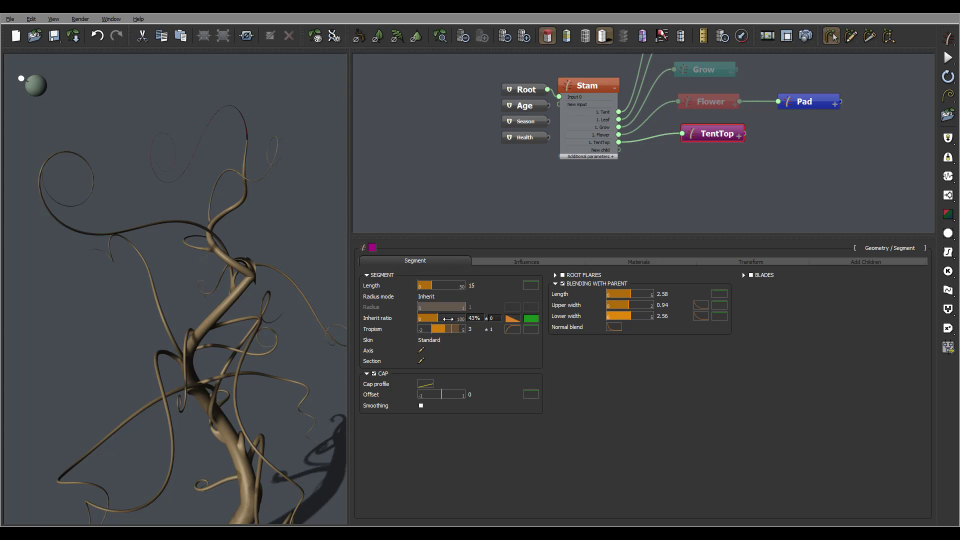
drag(452, 318, 453, 318)
mouse_move(275, 149)
right_down()
mouse_move(265, 150)
mouse_move(269, 160)
right_up()
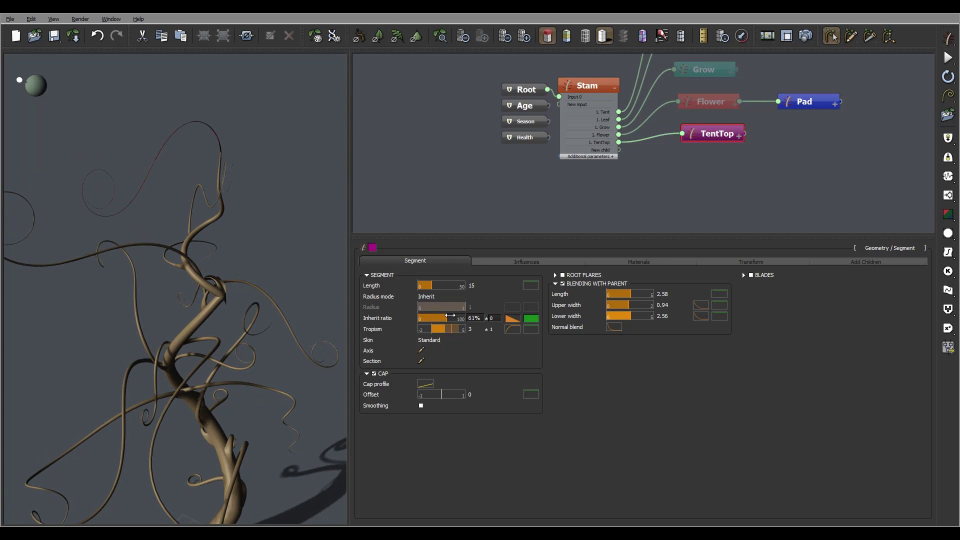
Step: Flatten TentTop's inherit ratio profile by raising its end keypoint to about Y 0.94
click(512, 322)
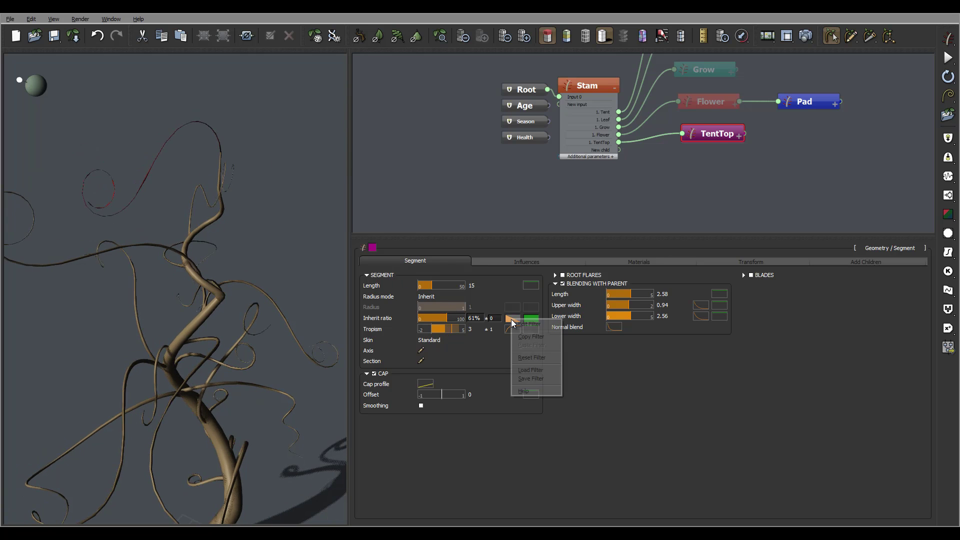
click(531, 324)
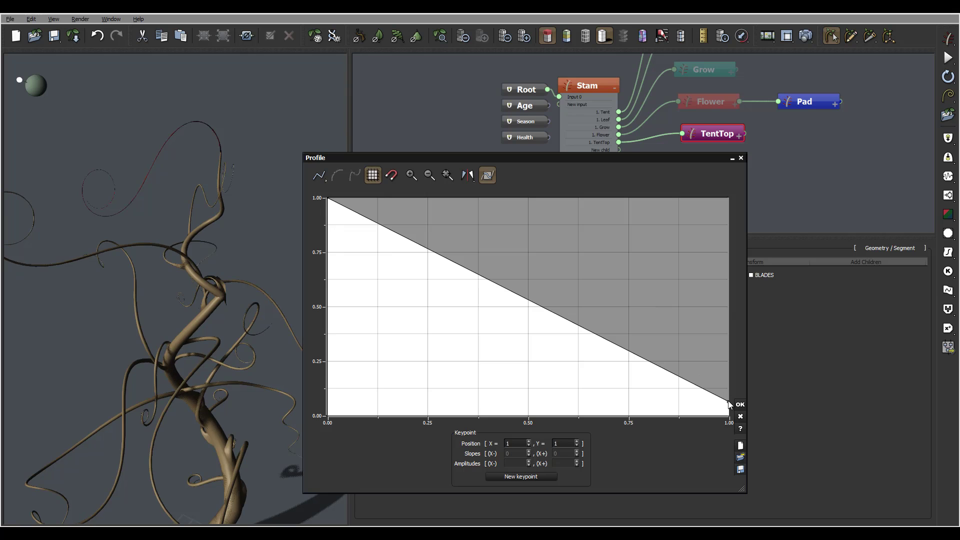
drag(728, 403, 736, 234)
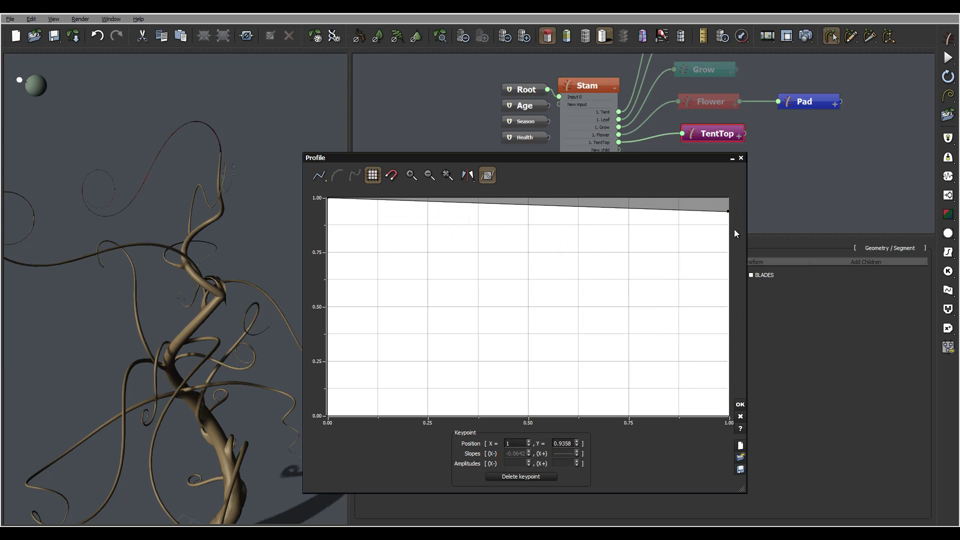
click(740, 405)
Step: Reshape TentTop's Local Bias 1 curl strength profile, moving its middle keypoint to about X 0.22, Y 0.52 and its starting keypoint to X 0, Y 0.12
drag(161, 152, 167, 179)
scroll(200, 133, down, 4)
scroll(122, 185, up, 3)
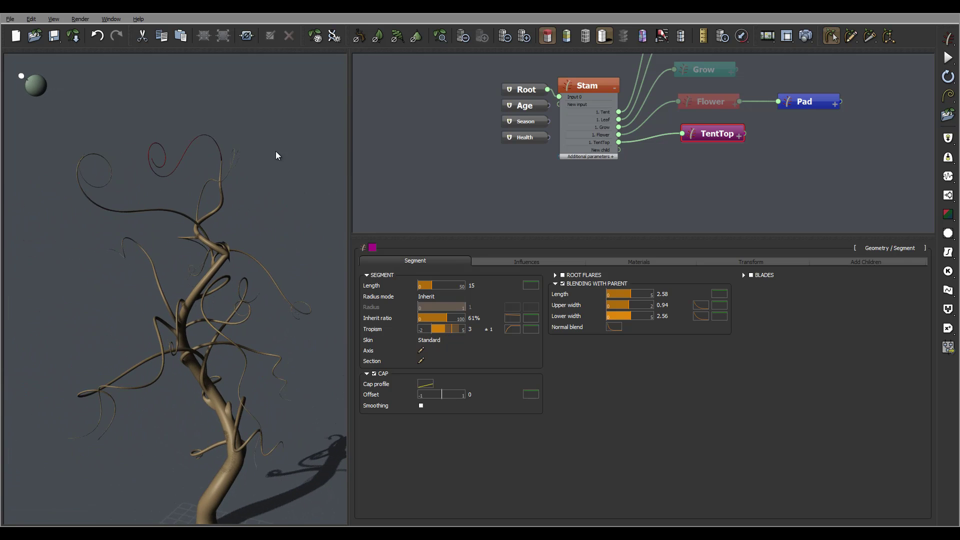
drag(278, 155, 259, 173)
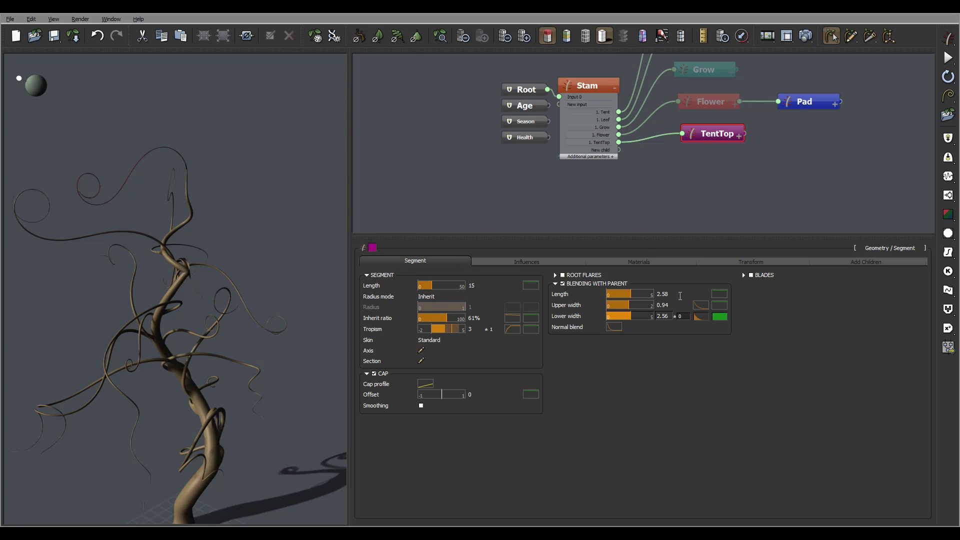
click(545, 265)
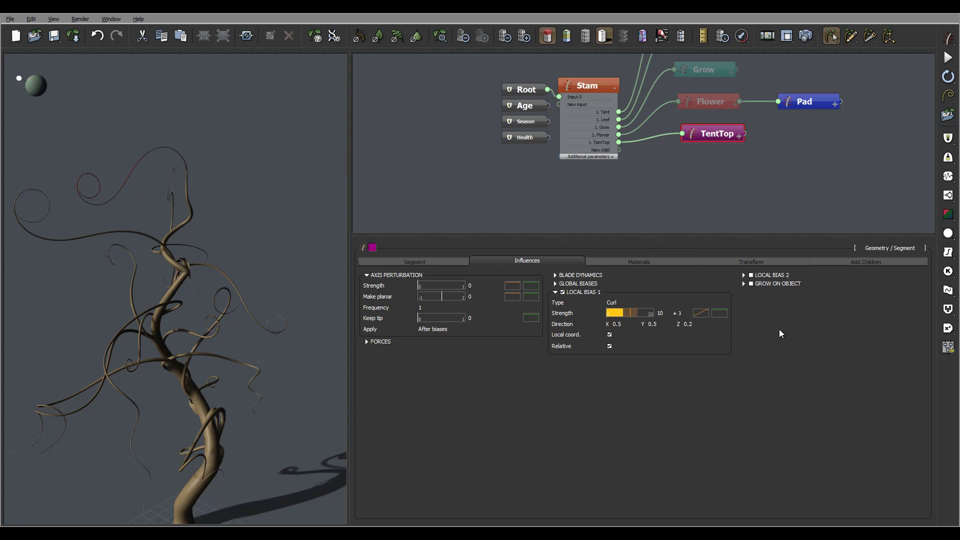
click(701, 313)
click(725, 320)
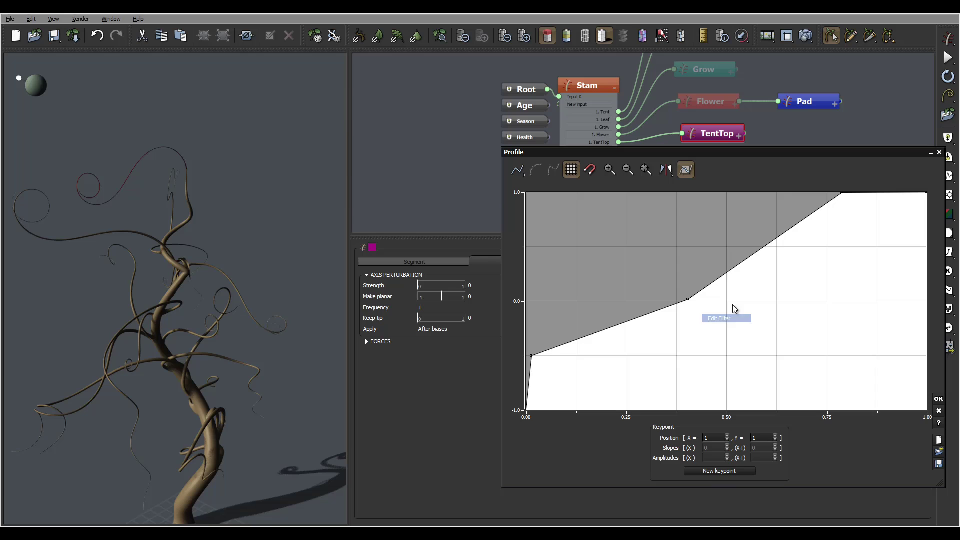
drag(730, 338, 659, 285)
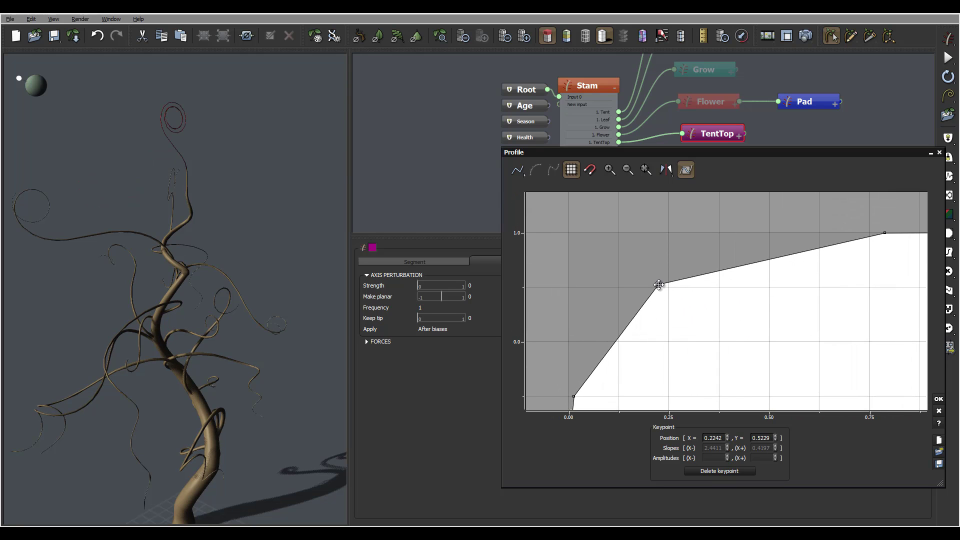
drag(654, 320, 698, 276)
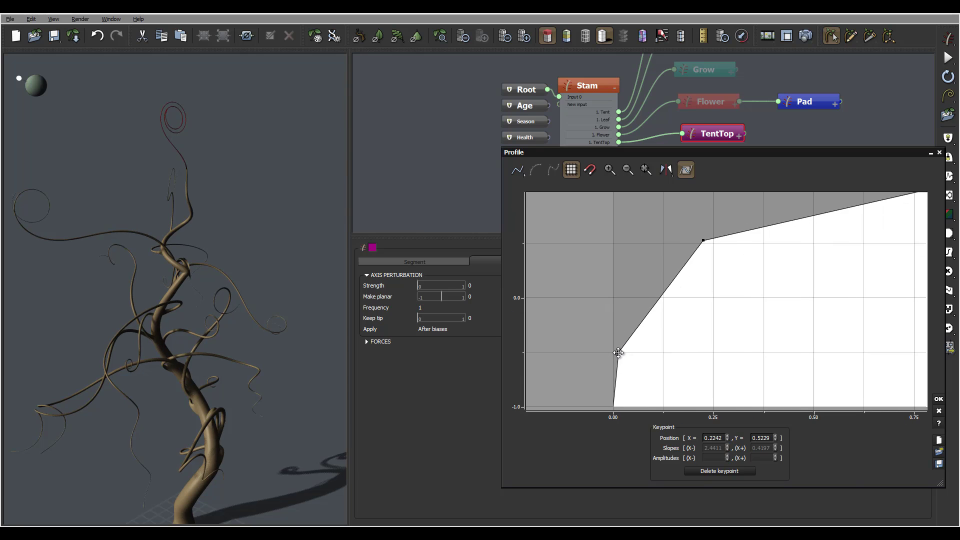
drag(619, 352, 607, 284)
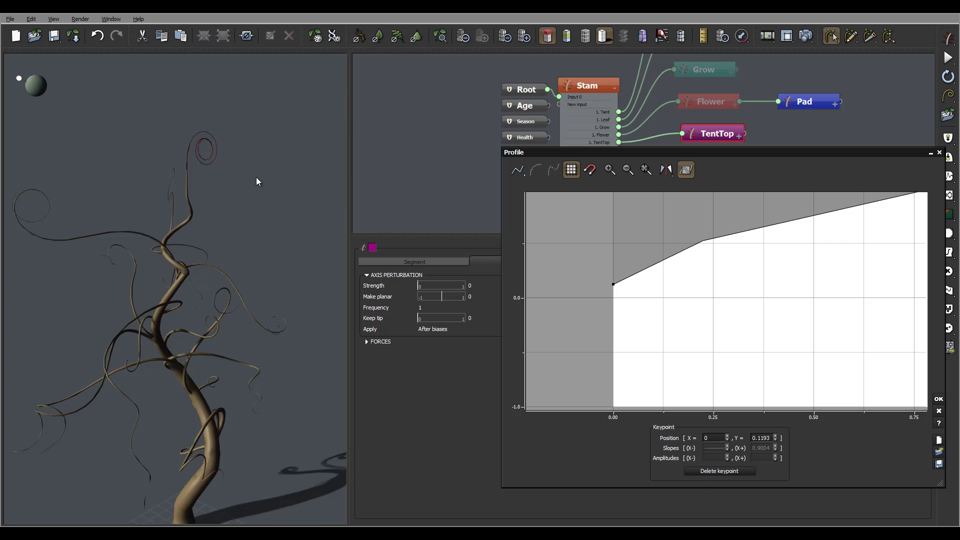
Step: Lower the curl profile's third keypoint slightly below Y 1, move the middle keypoint to about X 0.37, Y 0.25, and accept the profile
right_drag(256, 179, 192, 198)
drag(684, 284, 620, 325)
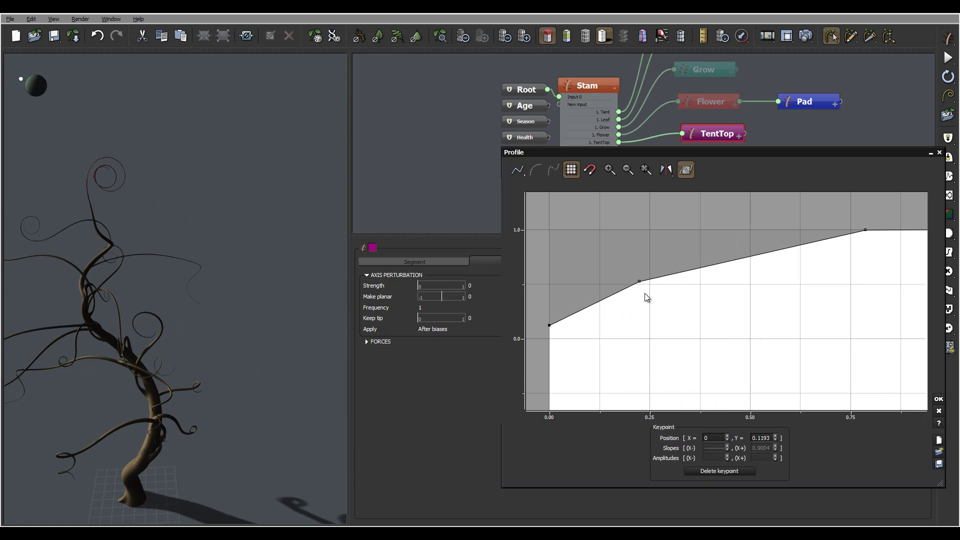
drag(640, 282, 662, 264)
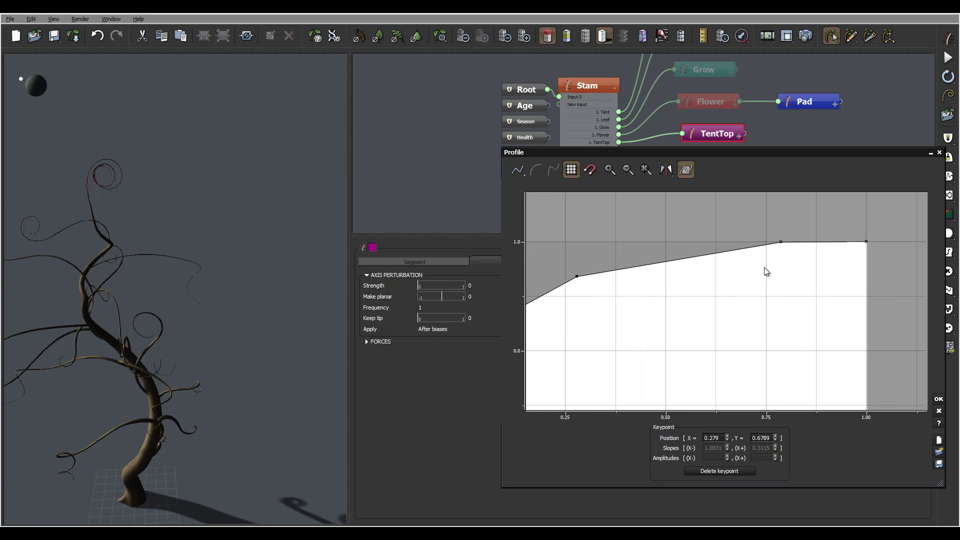
drag(784, 241, 786, 251)
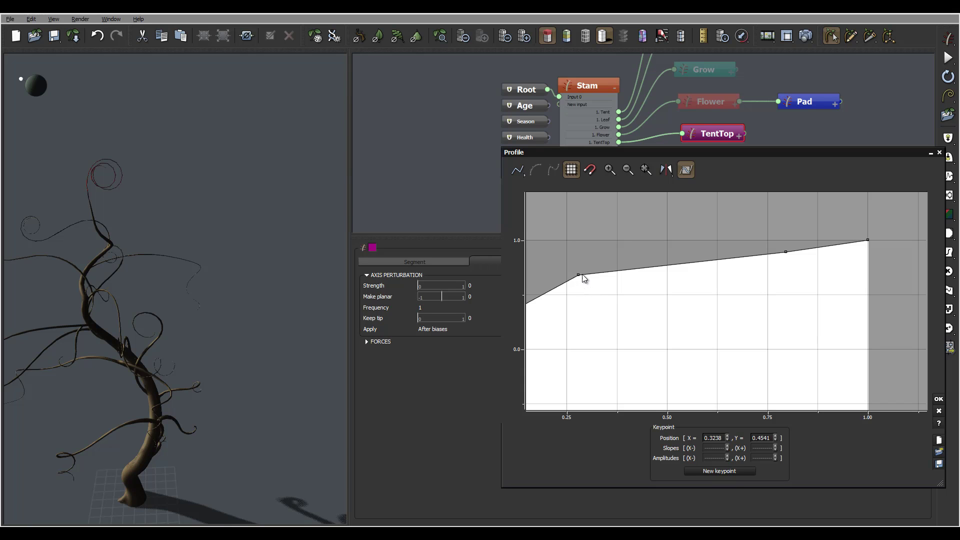
drag(578, 274, 615, 321)
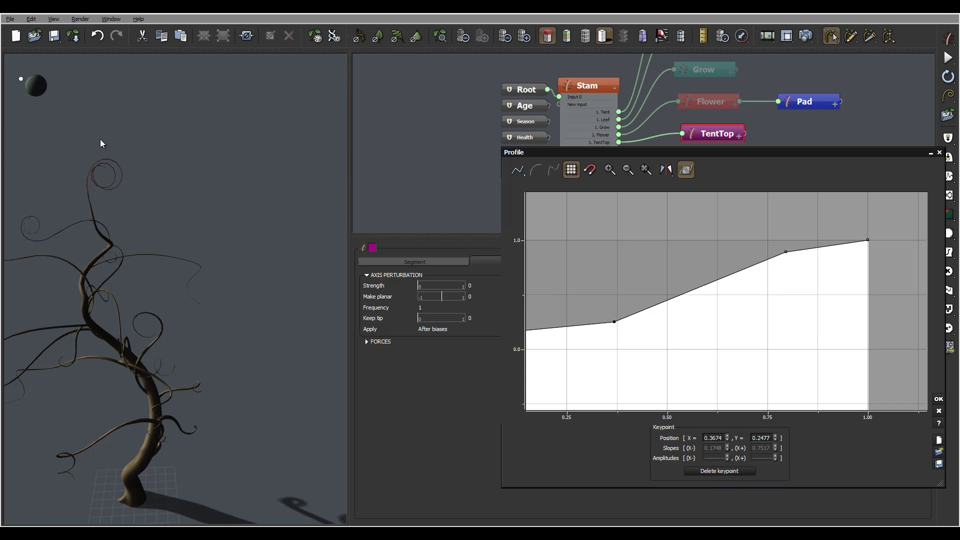
mouse_move(99, 142)
mouse_down()
mouse_move(194, 169)
mouse_move(223, 166)
mouse_move(206, 140)
mouse_move(239, 181)
mouse_up()
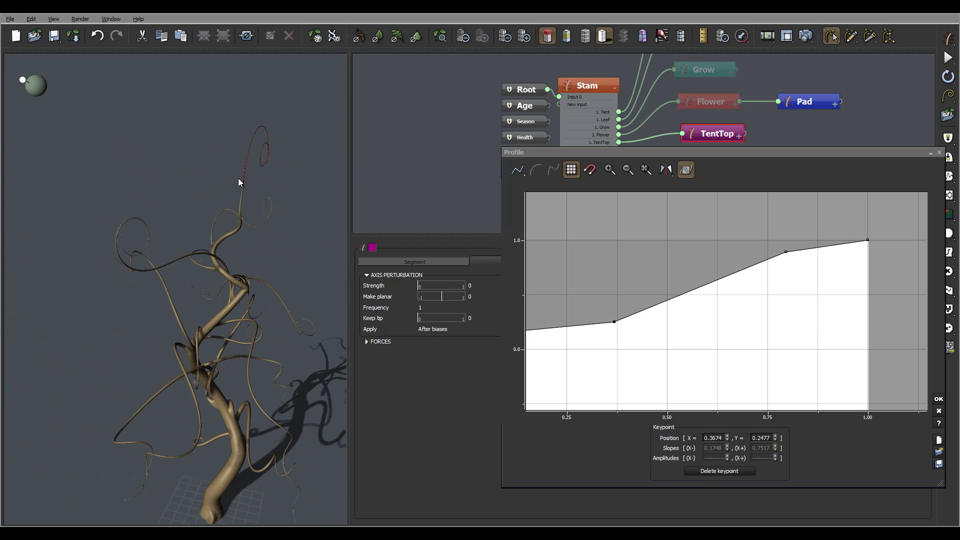
click(936, 399)
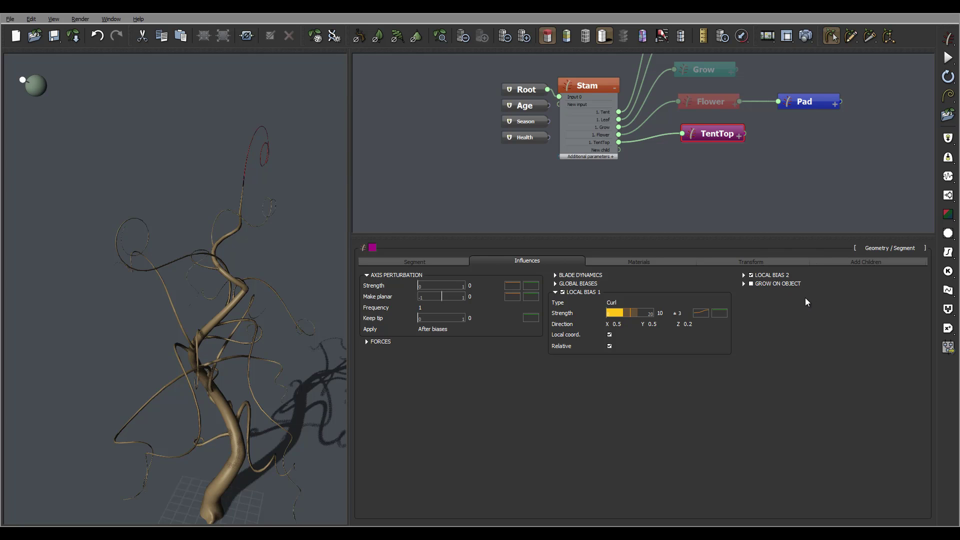
Step: Enable Local Bias 2 on TentTop as a Swirl bias with Relative turned off
click(744, 275)
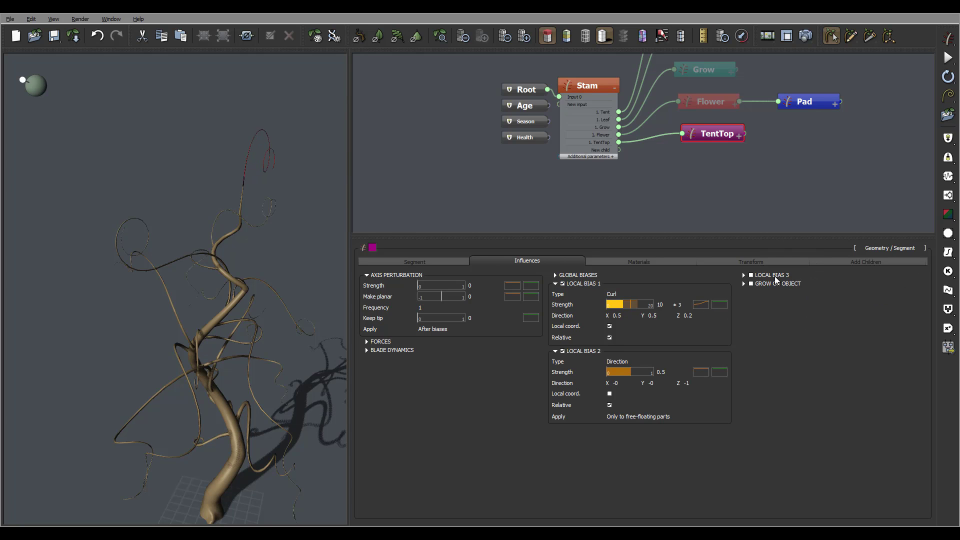
click(629, 361)
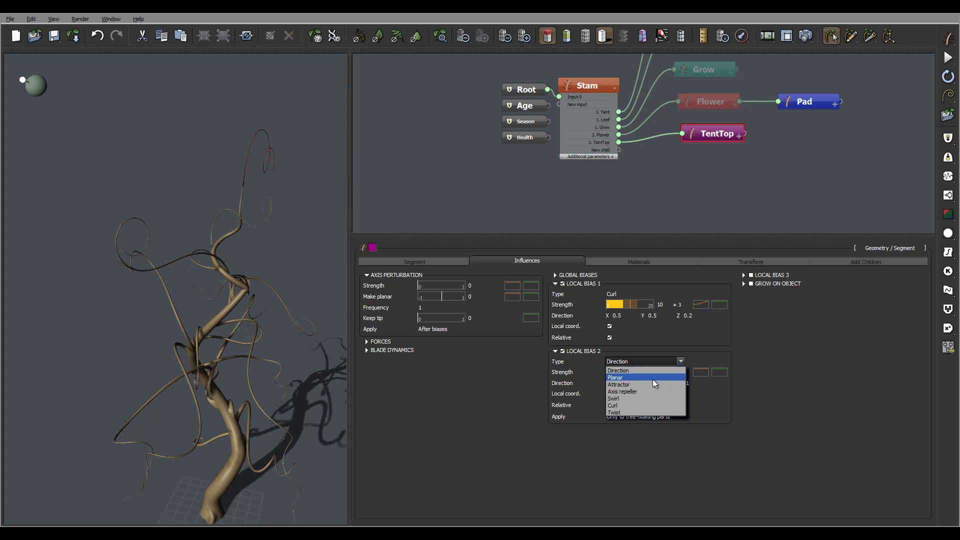
click(641, 399)
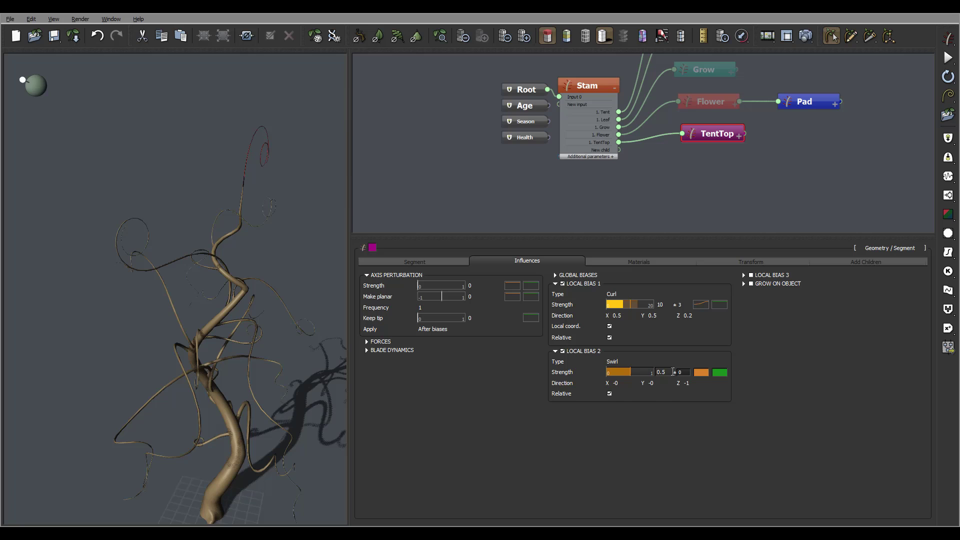
click(610, 393)
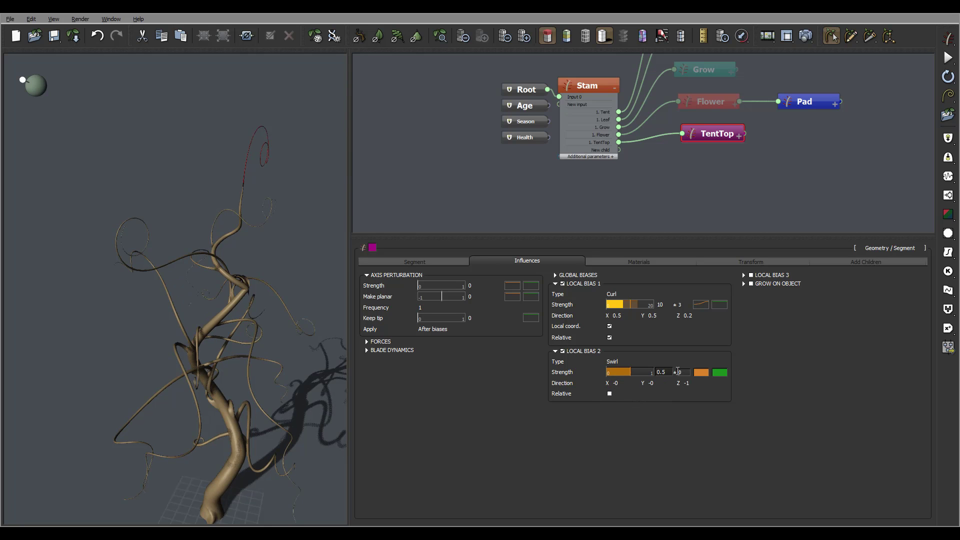
Step: Set the Local Bias 2 swirl direction to X 1, Y 1, Z 0.2
click(628, 383)
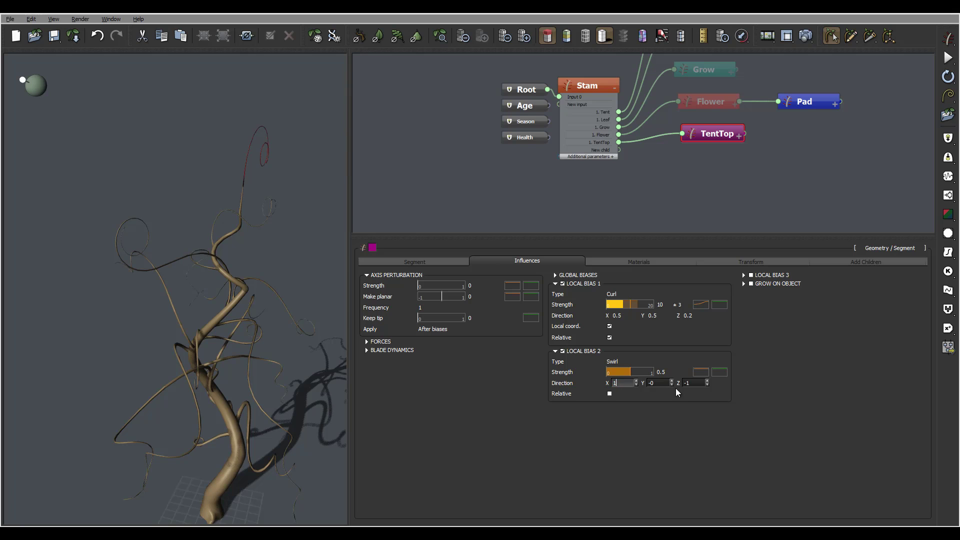
key(Tab)
key(Tab)
text(0.2)
key(Return)
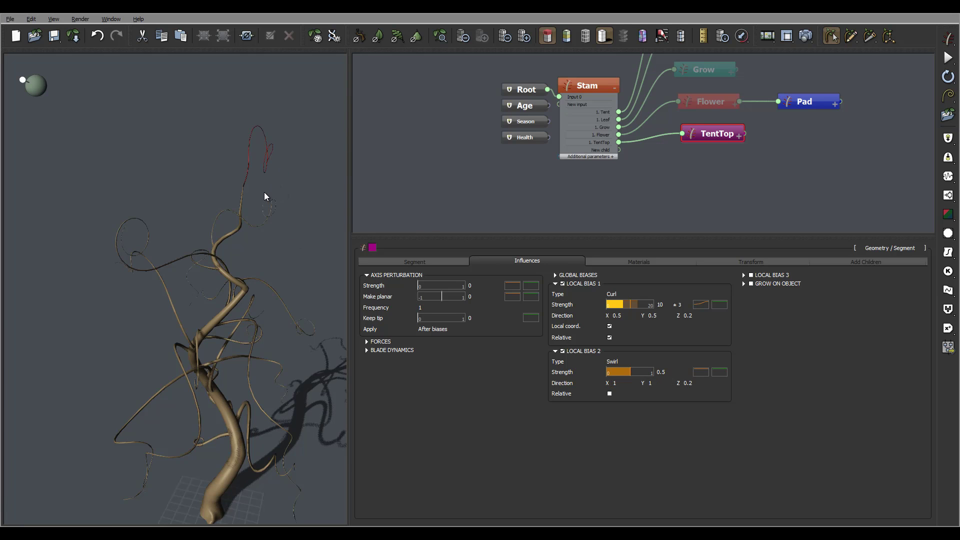
drag(265, 195, 203, 199)
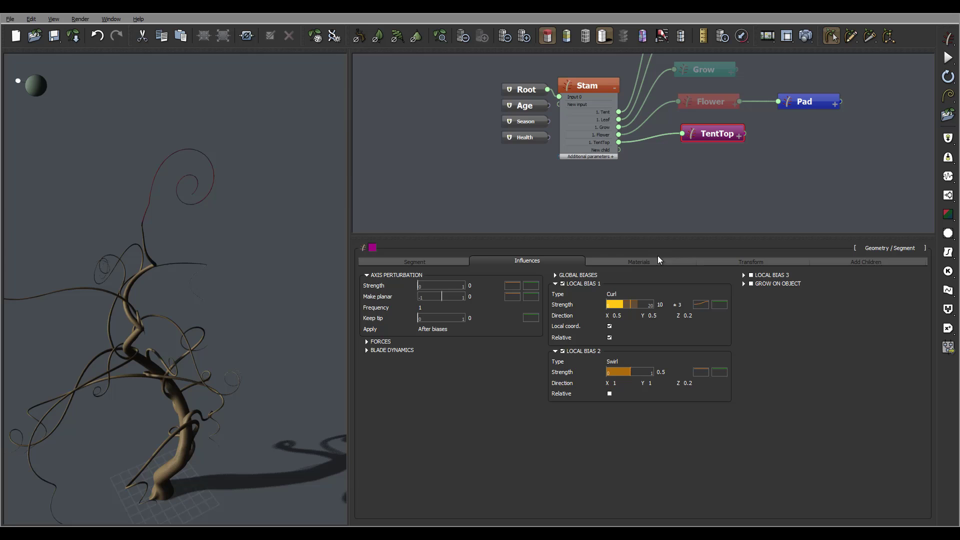
Step: Reshape the Local Bias 1 strength profile with its second keypoint at about X 0.26, Y 0.77 and its first at about Y 0
click(720, 305)
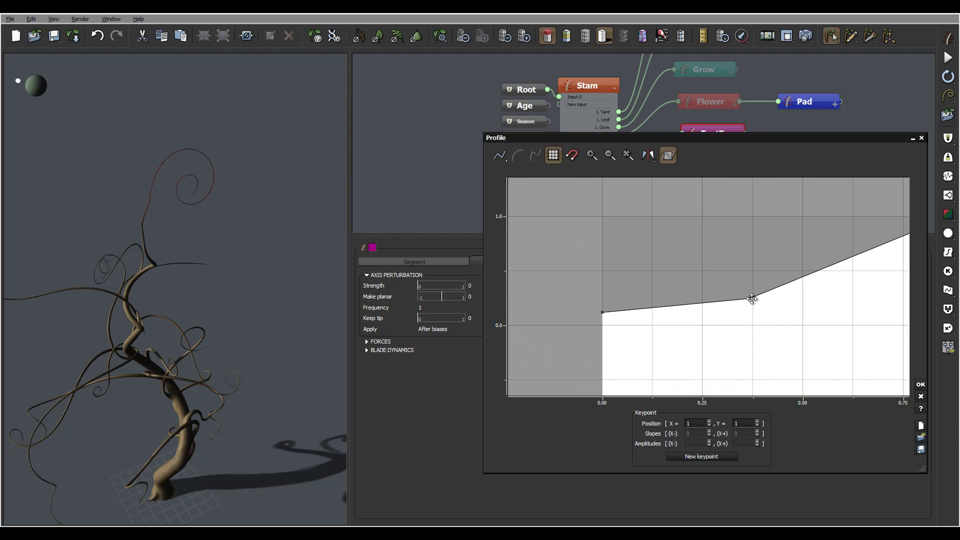
drag(750, 303, 706, 241)
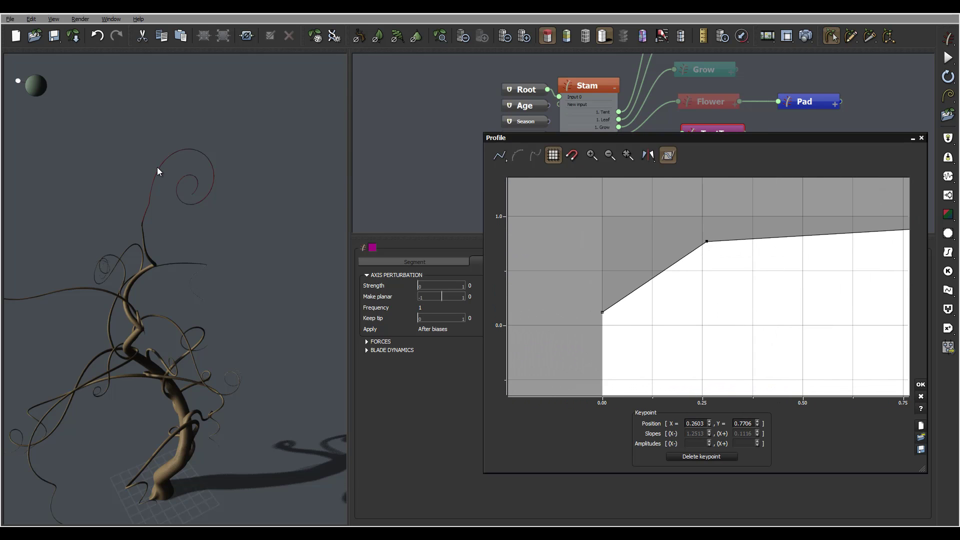
drag(182, 200, 466, 235)
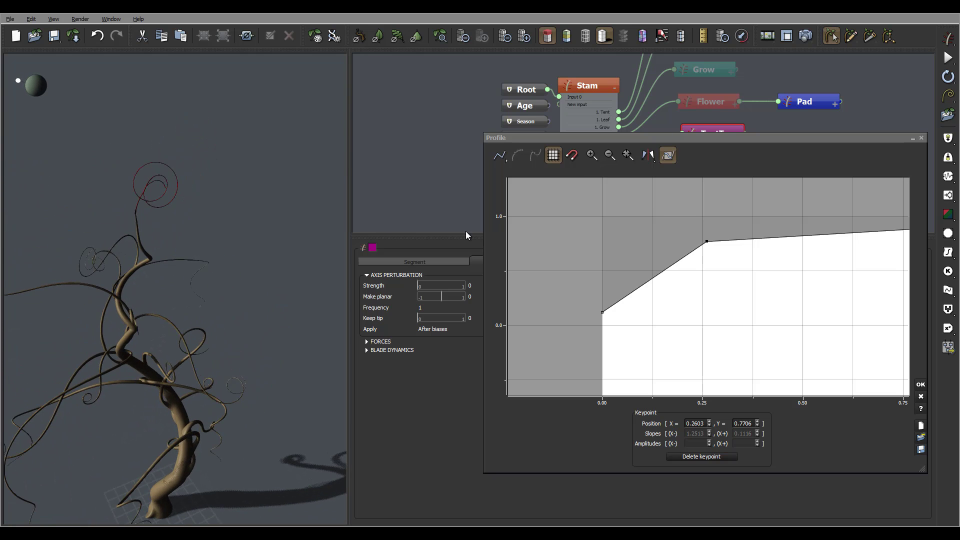
drag(738, 278, 688, 278)
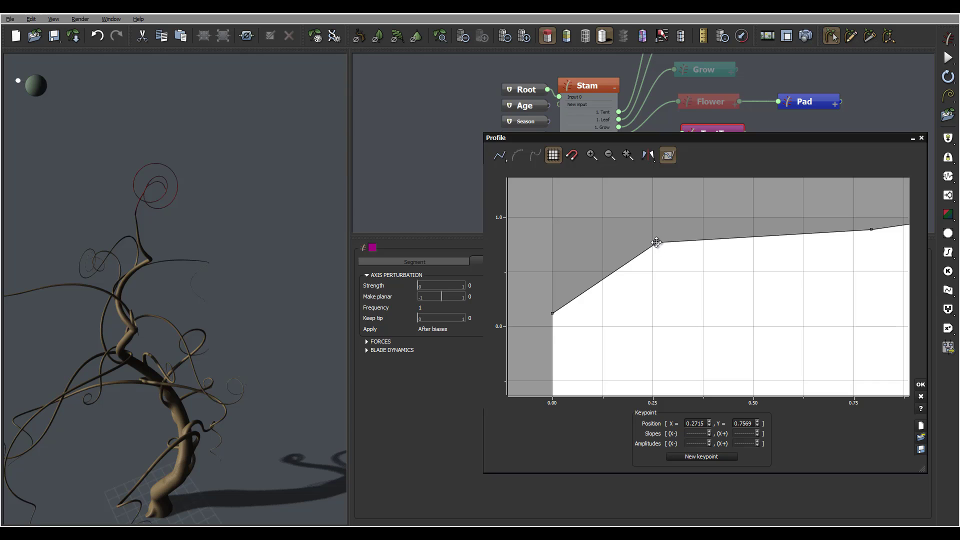
drag(550, 314, 551, 370)
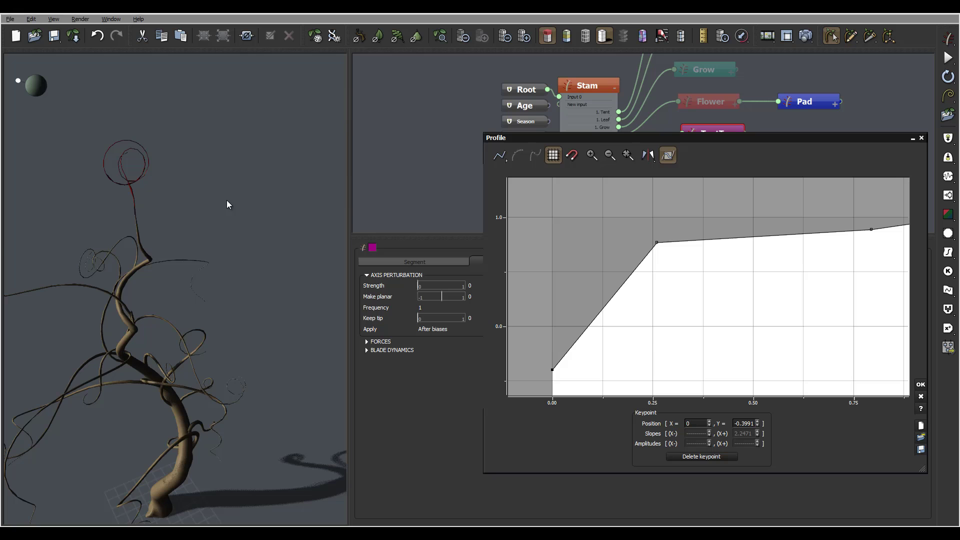
drag(226, 200, 170, 155)
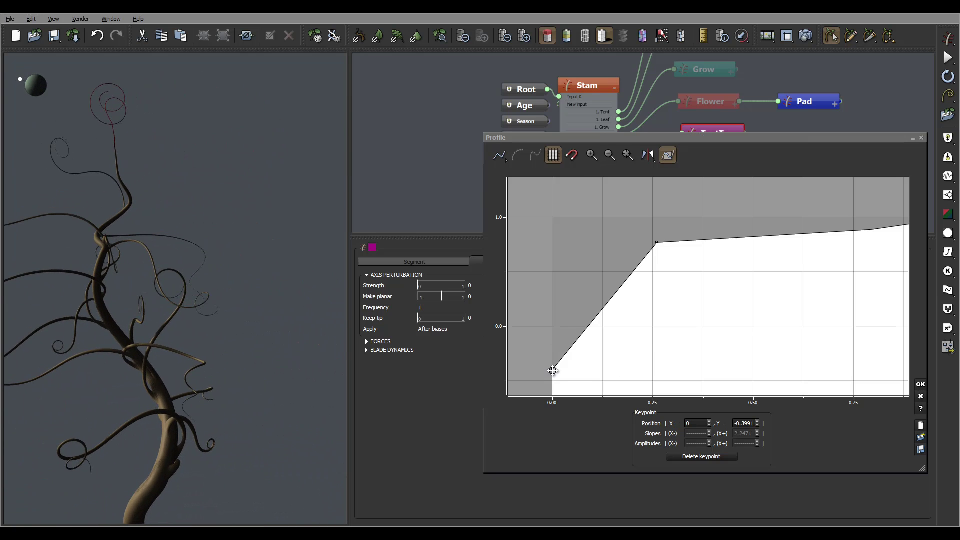
drag(553, 370, 549, 325)
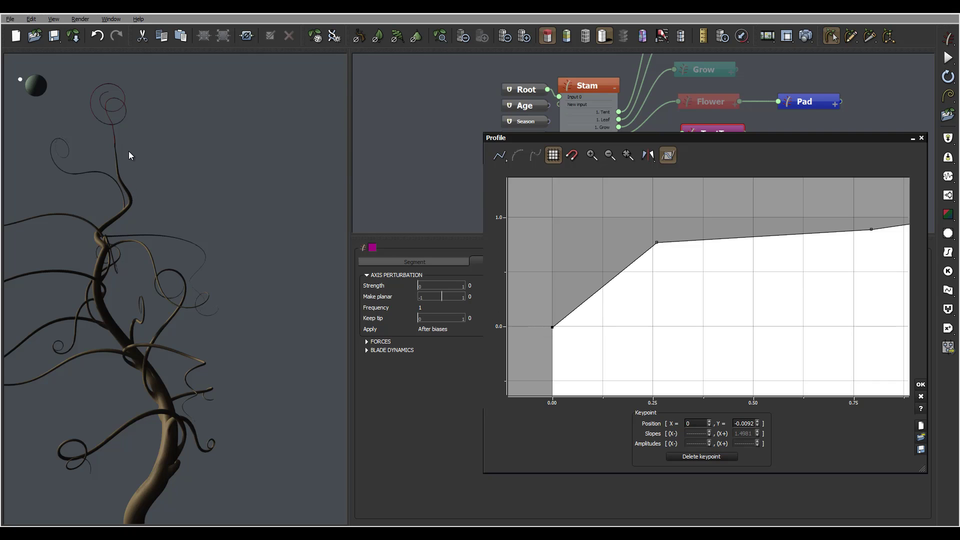
Step: Try lowering the third keypoint of the curl strength profile to about X 0.79, Y 0.46
drag(148, 158, 113, 160)
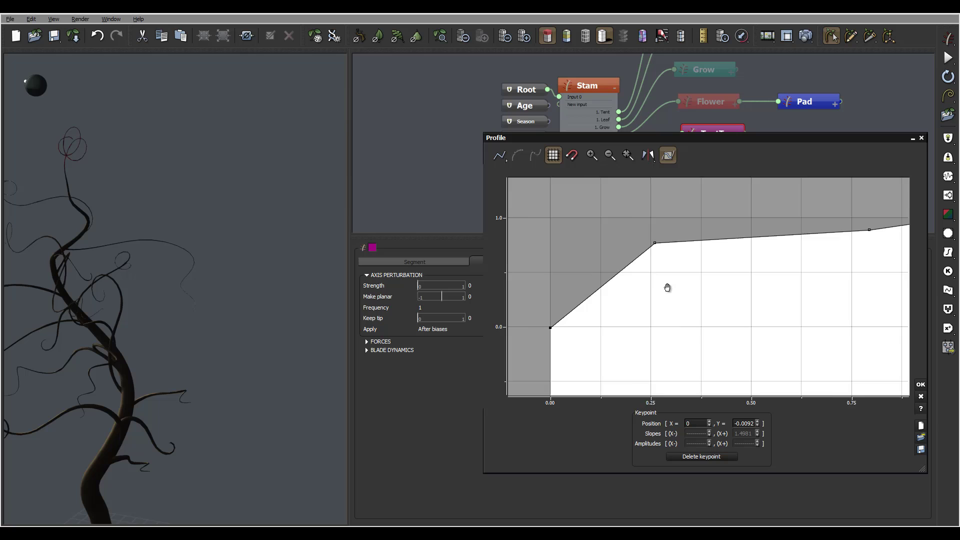
drag(667, 288, 605, 262)
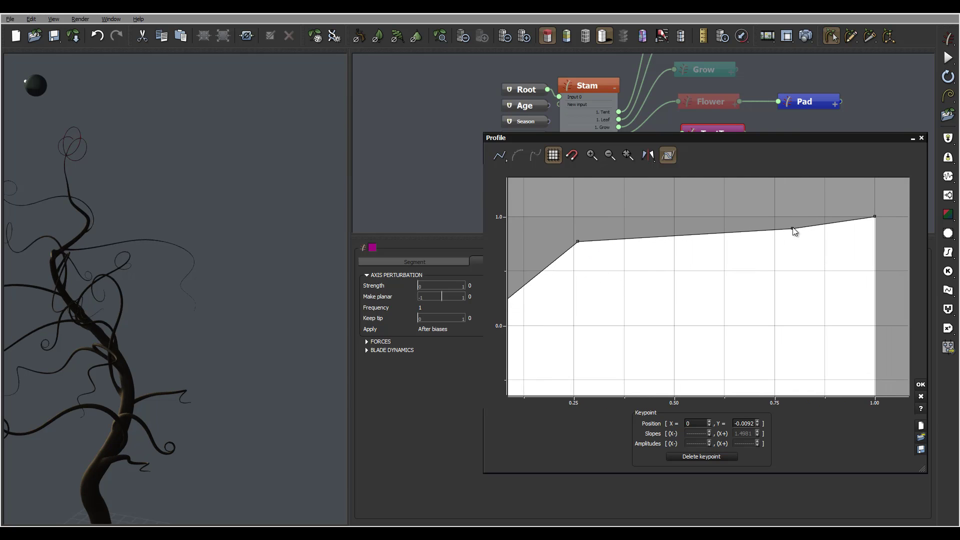
drag(793, 229, 792, 275)
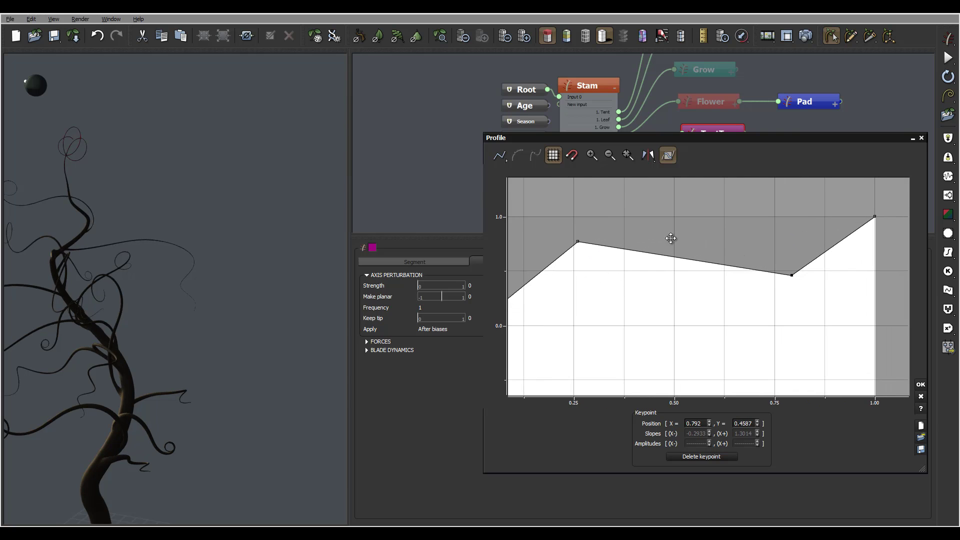
drag(112, 170, 199, 172)
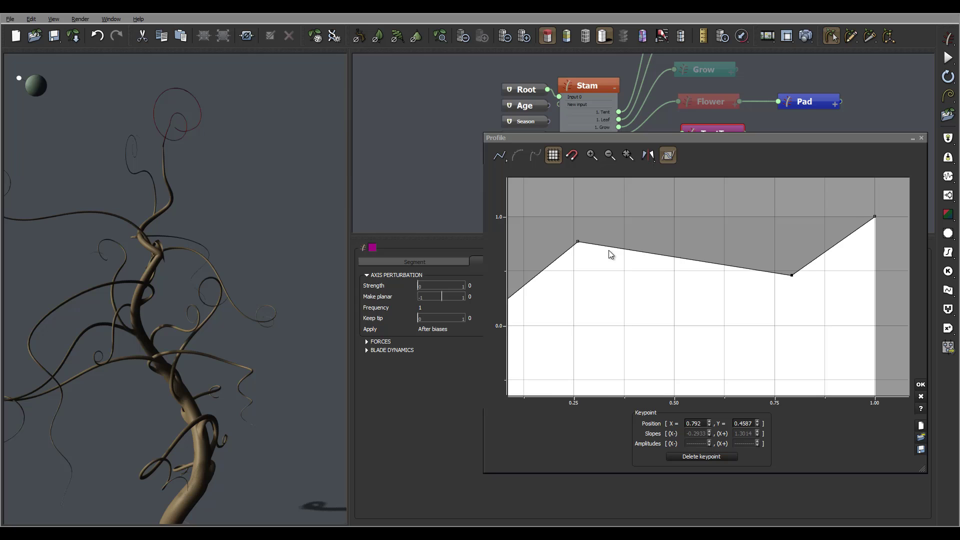
Step: Move the profile's second keypoint to about X 0.18, Y 0.95 and the third to about X 0.73, Y 0.91, and accept the curve
middle_drag(616, 260, 664, 280)
drag(628, 262, 594, 243)
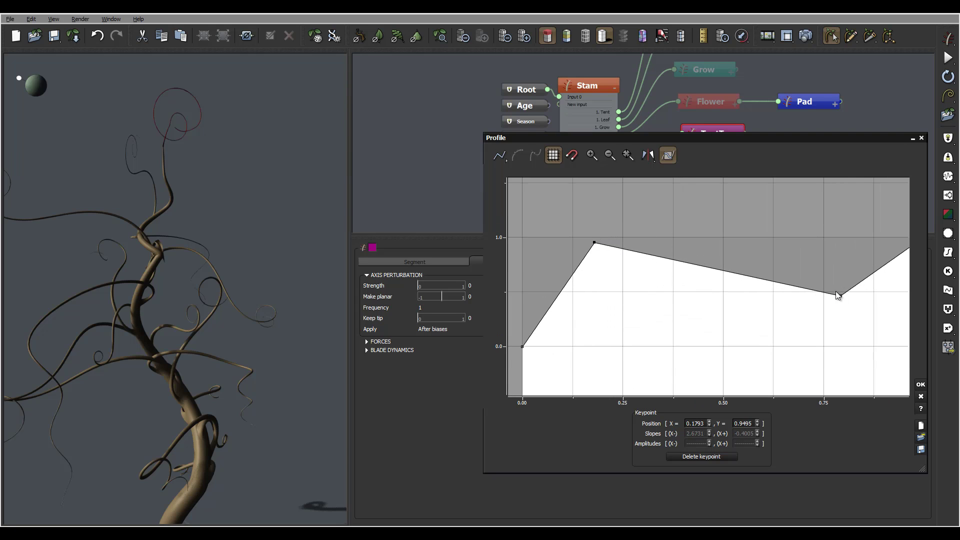
drag(842, 296, 815, 249)
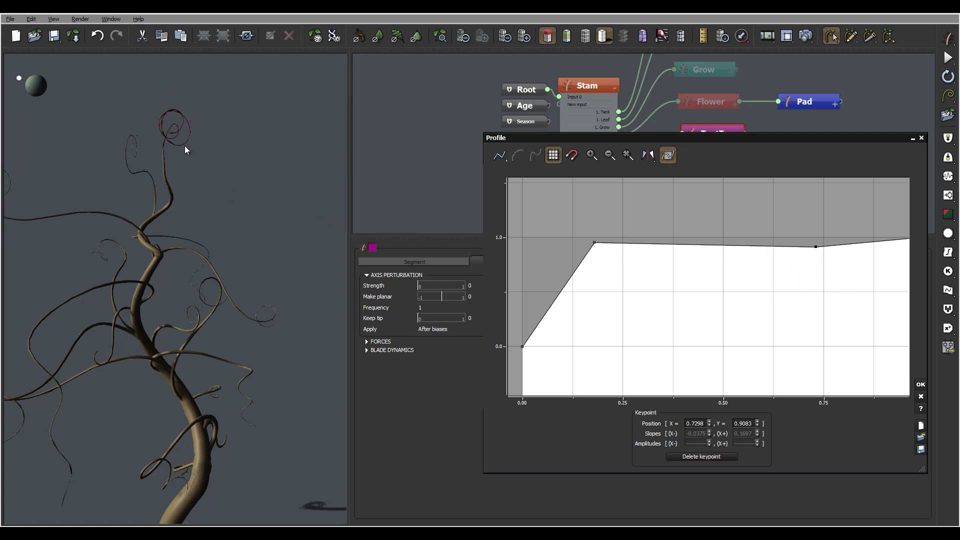
mouse_move(185, 145)
mouse_down()
mouse_move(293, 182)
mouse_move(266, 158)
mouse_move(148, 150)
mouse_up()
click(921, 384)
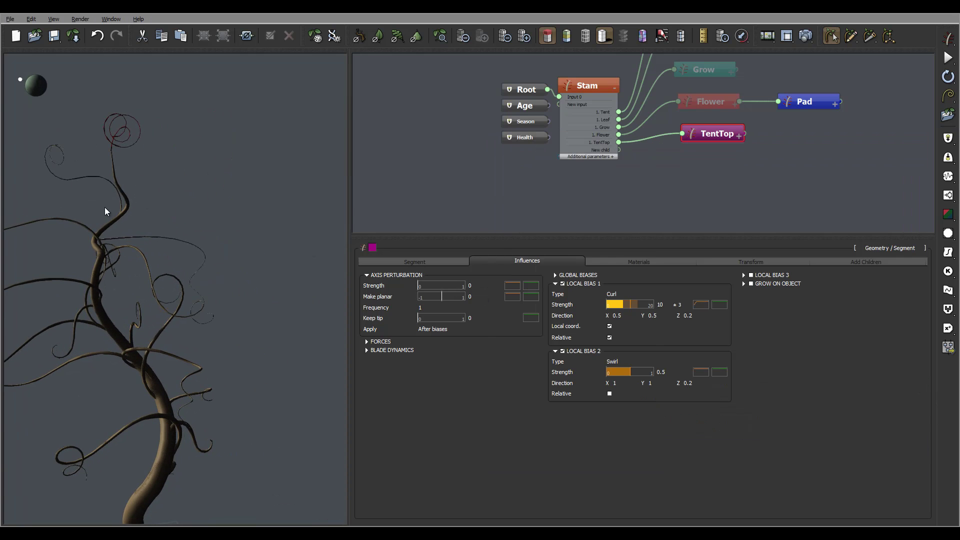
drag(104, 207, 143, 190)
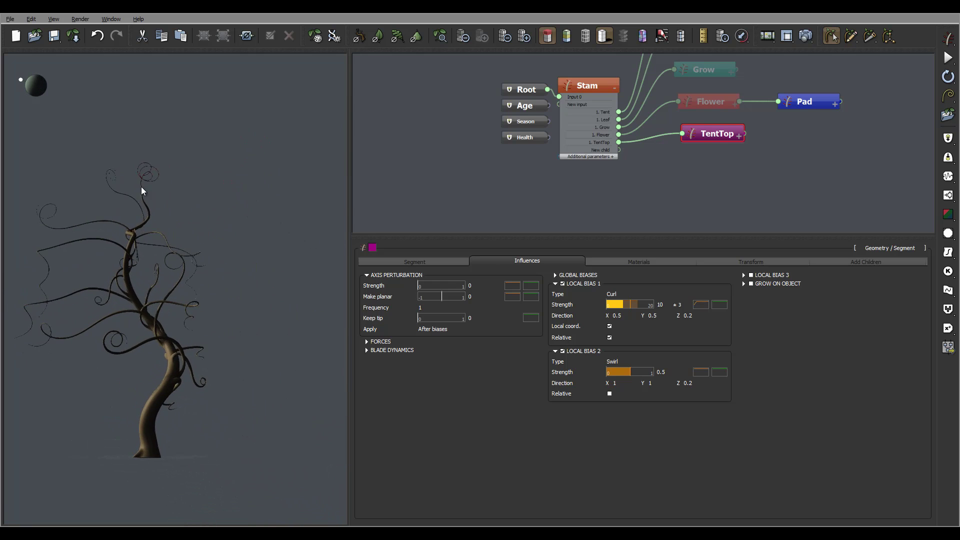
Step: Try a swirl strength of 2 for Local Bias 2 on the TentTop tentacle
drag(136, 143, 176, 237)
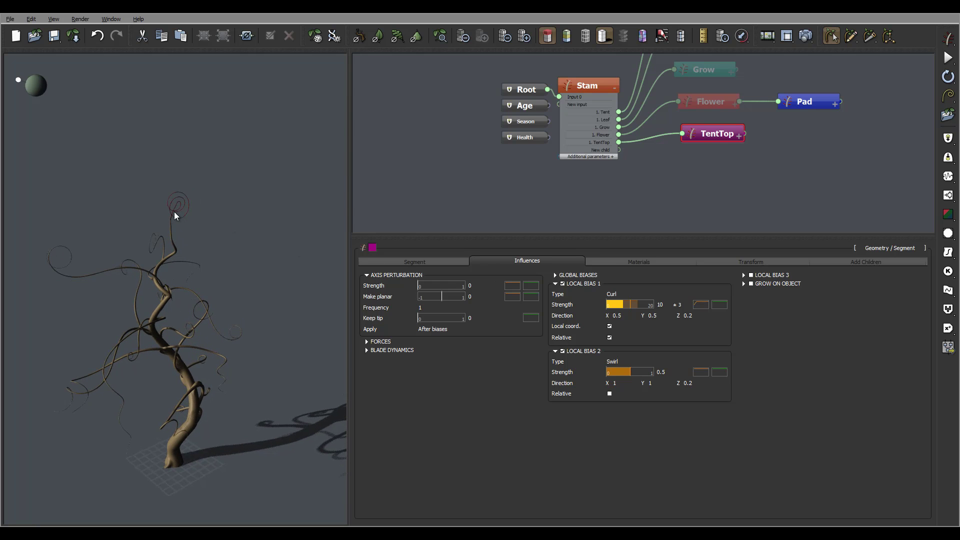
mouse_move(202, 209)
mouse_down()
mouse_move(224, 240)
mouse_move(262, 209)
mouse_move(200, 175)
mouse_move(188, 134)
mouse_move(84, 150)
mouse_move(212, 163)
mouse_move(218, 133)
mouse_move(215, 186)
mouse_move(249, 193)
mouse_move(261, 217)
mouse_up()
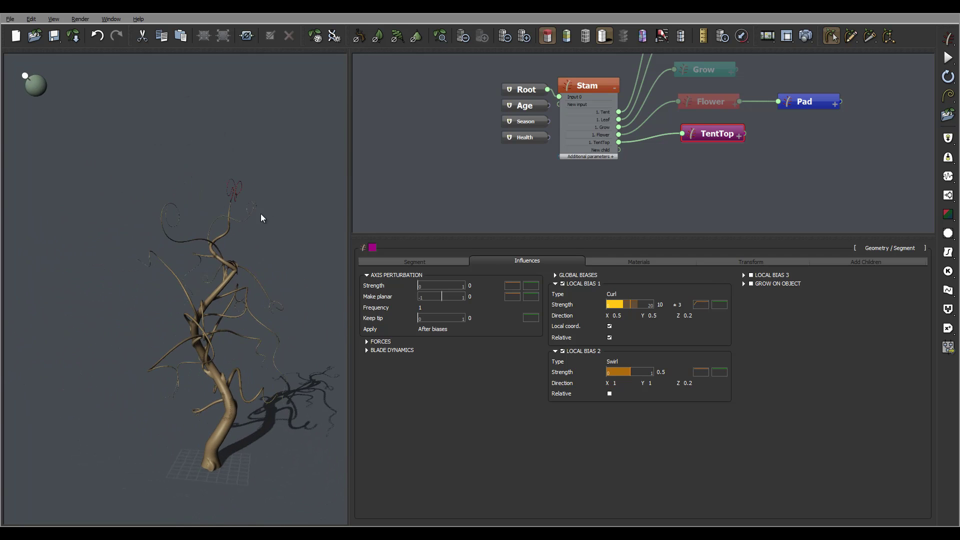
click(663, 372)
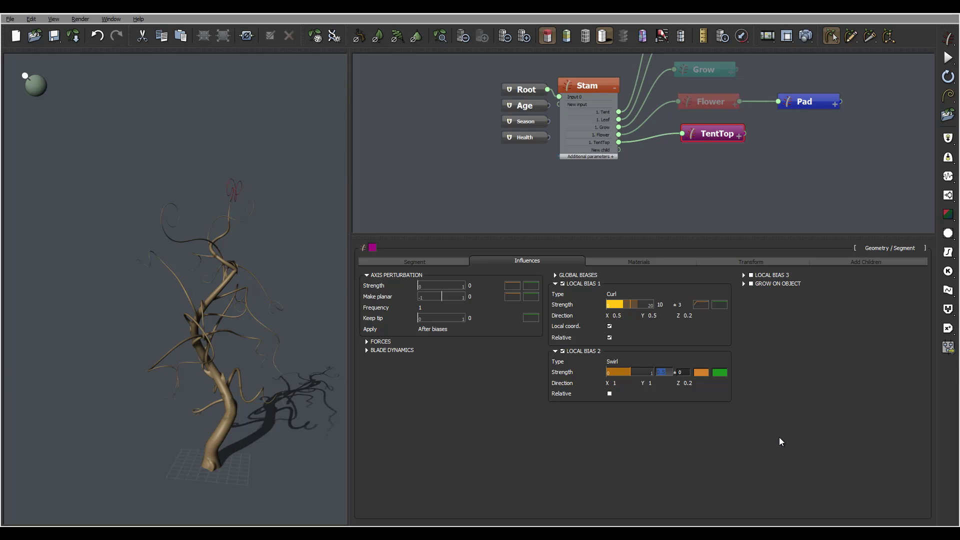
text(2)
key(Return)
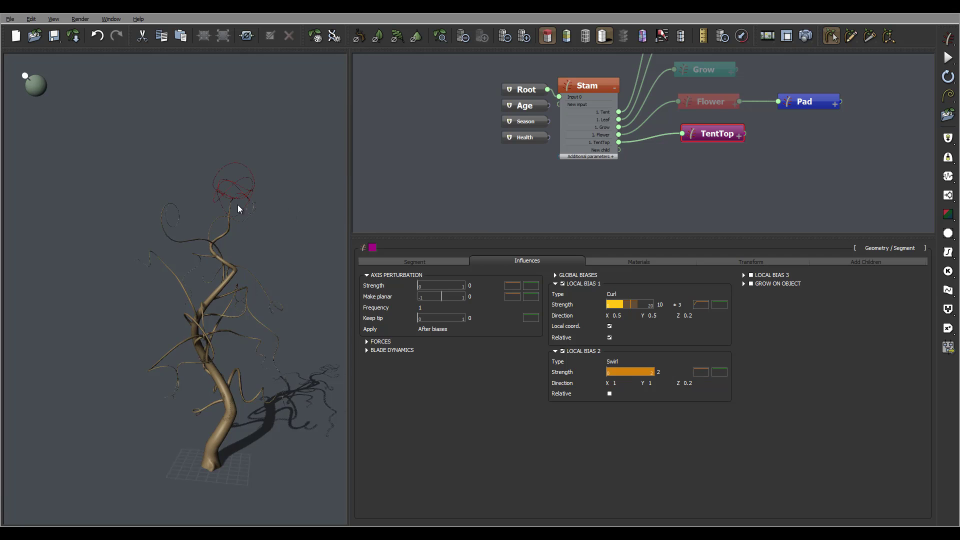
drag(239, 205, 260, 240)
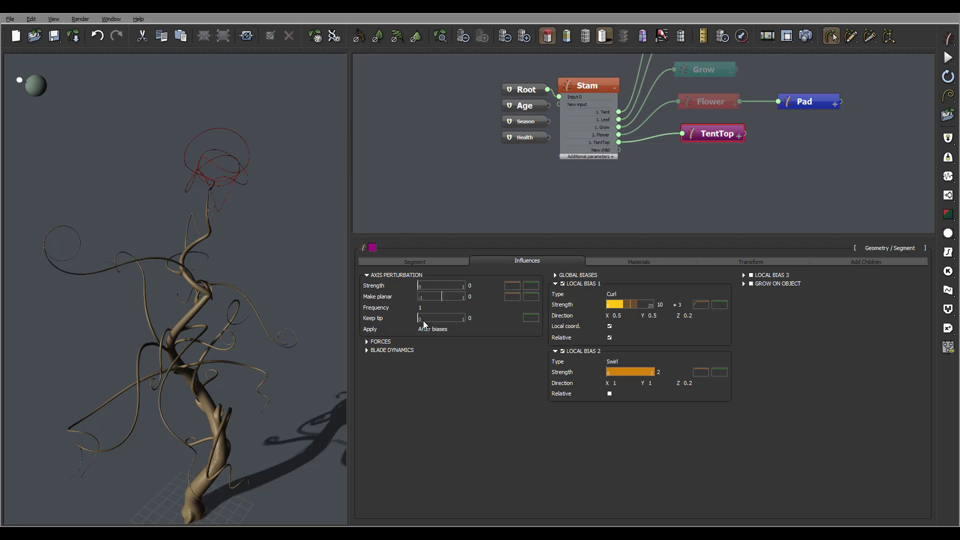
Step: Shape the Local Bias 2 strength profile with a keypoint at about X 0.11, Y 1, and accept the curve
click(719, 373)
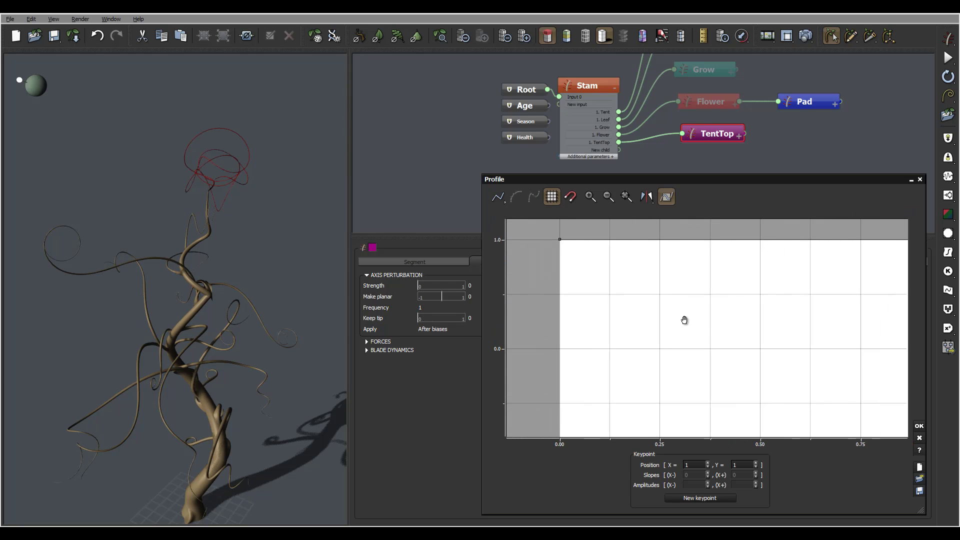
drag(562, 243, 606, 244)
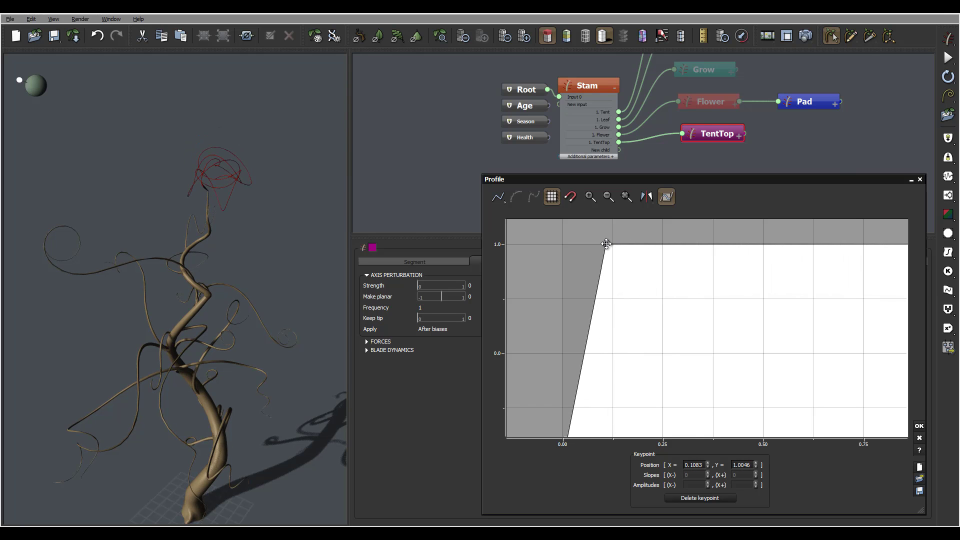
click(920, 426)
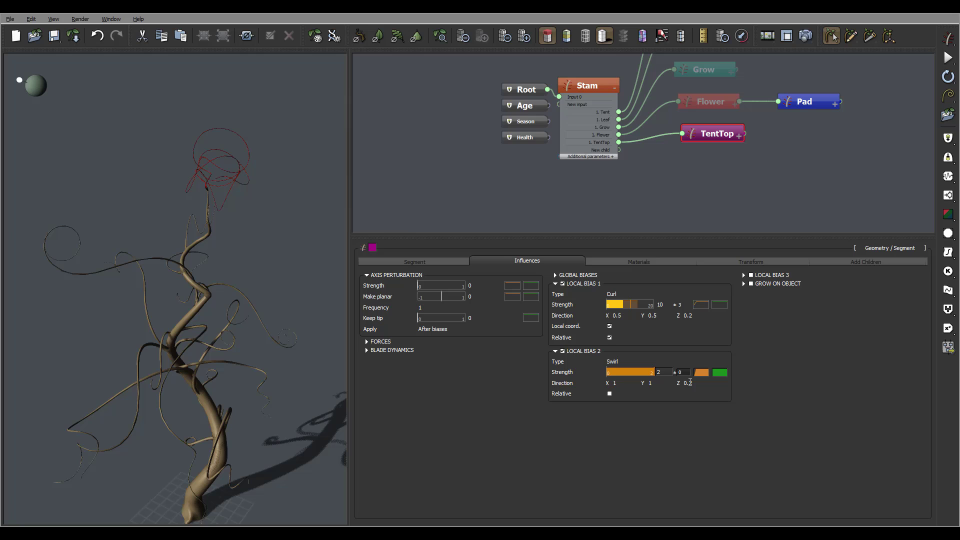
Step: Try lowering the Local Bias 2 swirl strength to 1
key(Tab)
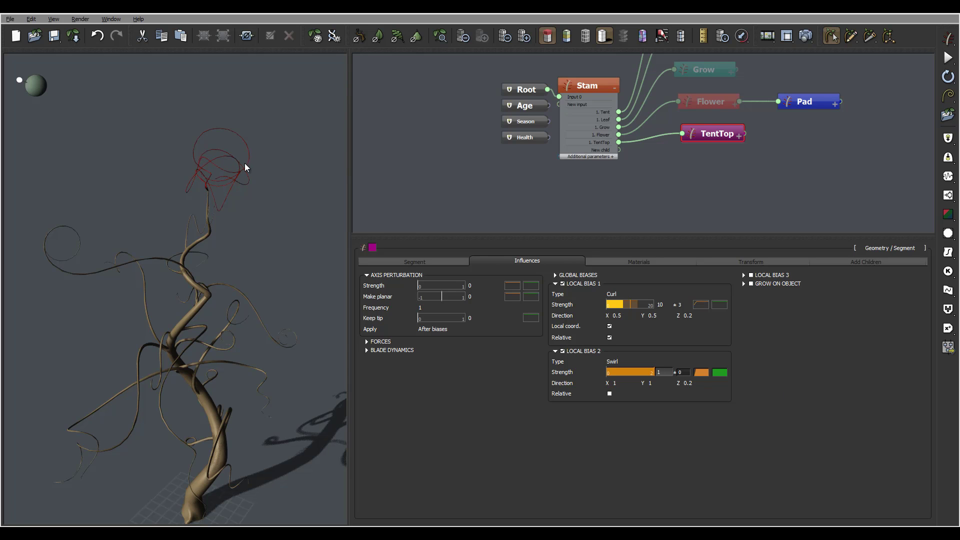
key(Return)
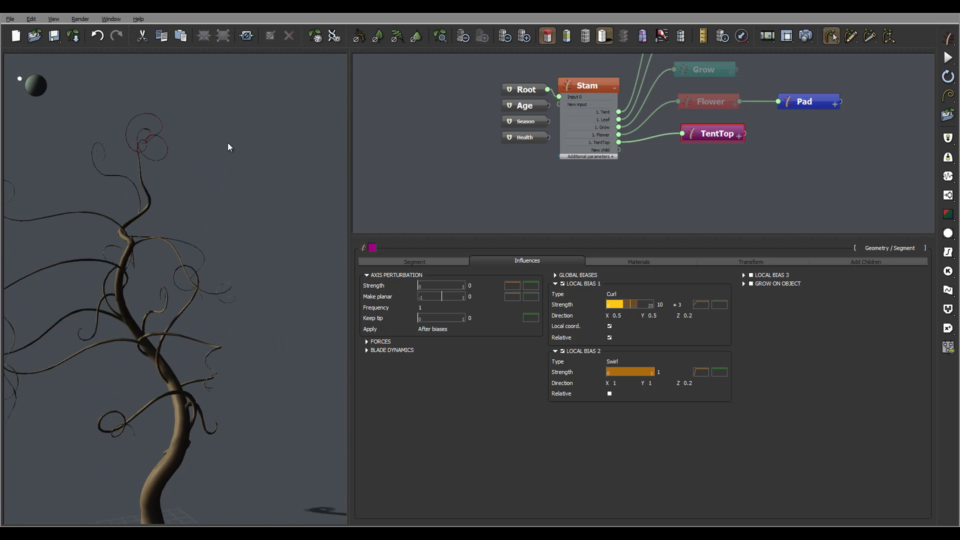
mouse_move(228, 146)
mouse_down()
mouse_move(271, 165)
mouse_move(304, 164)
mouse_move(212, 161)
mouse_up()
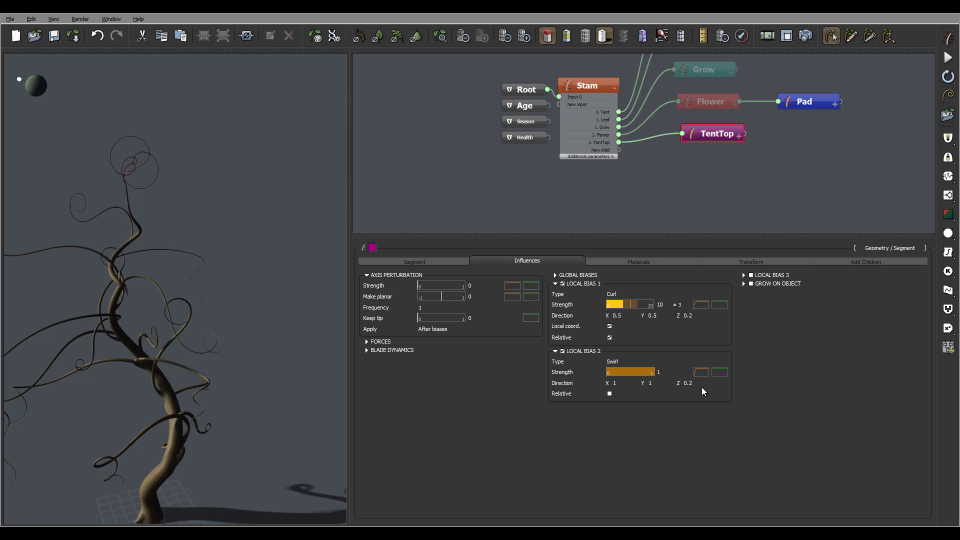
Step: Set the Local Bias 2 swirl strength to 0.2
double_click(665, 372)
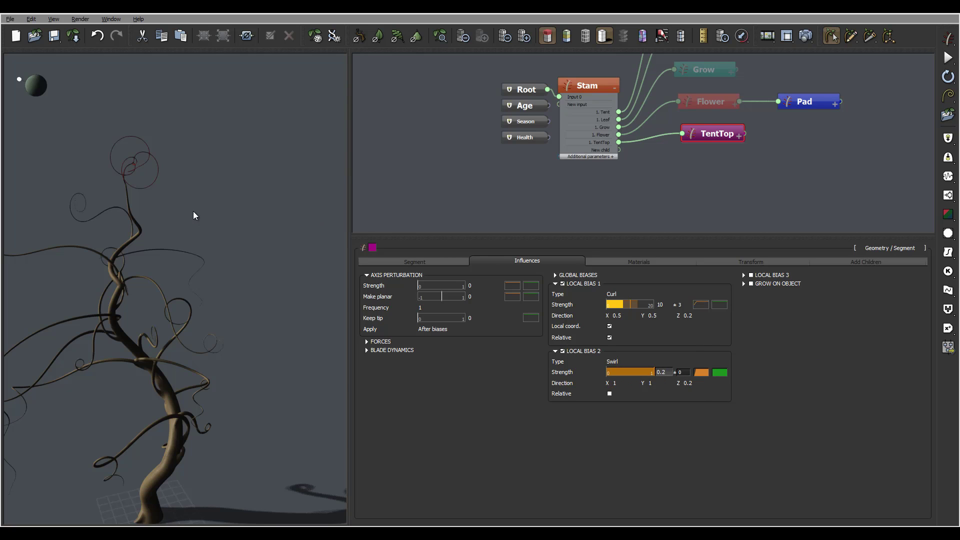
key(Return)
drag(194, 195, 356, 187)
Step: Reshape the Local Bias 1 strength profile with its first keypoint at about Y 0 and second at about X 0.47, Y 0.35, and accept it
click(701, 305)
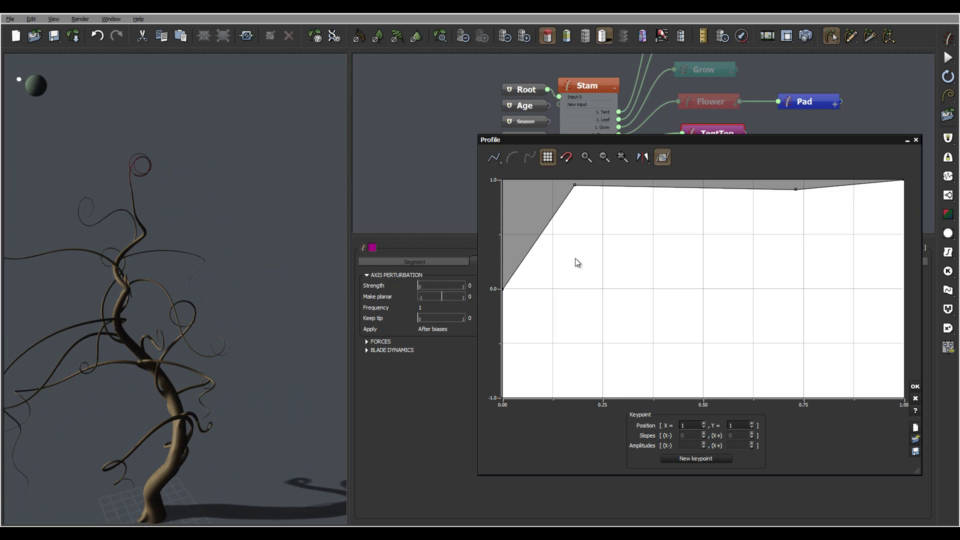
drag(590, 263, 626, 189)
drag(556, 250, 540, 299)
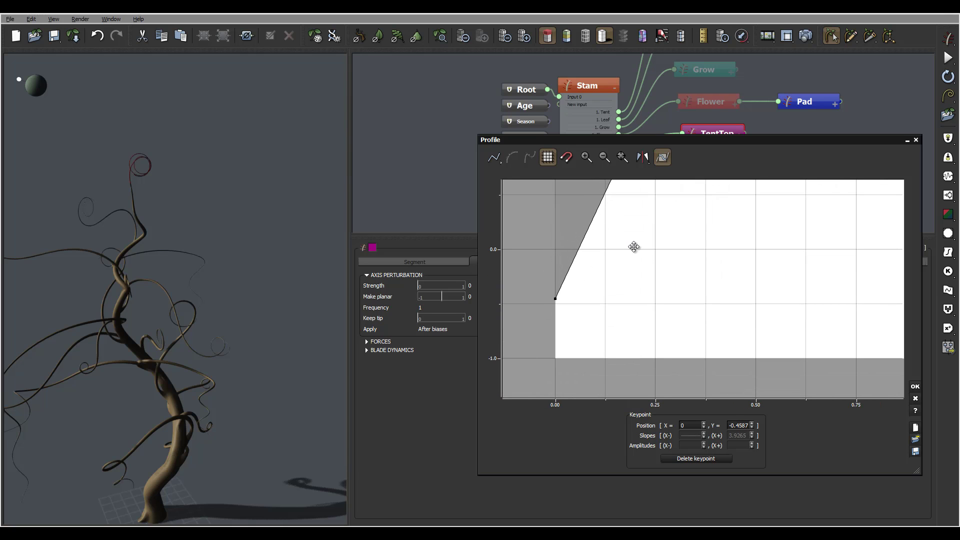
drag(645, 203, 630, 263)
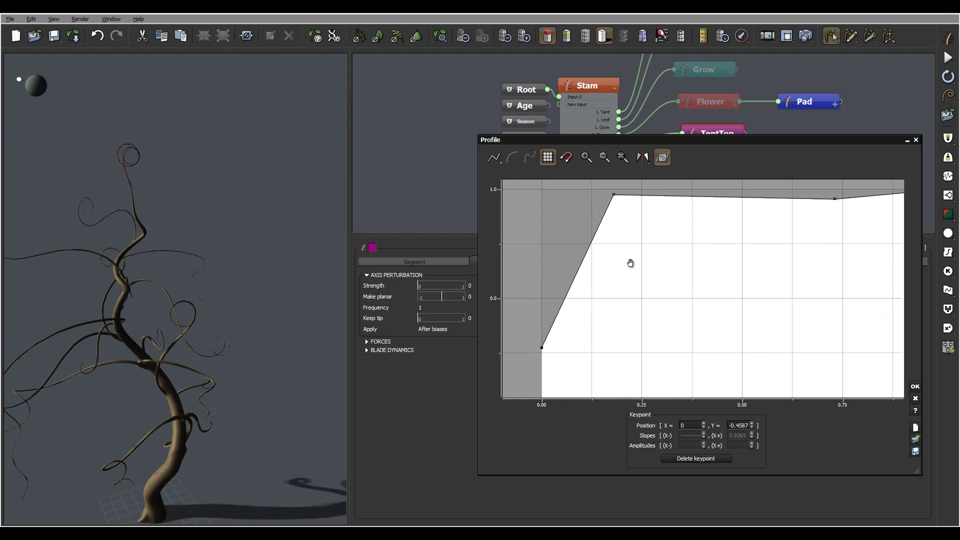
drag(540, 348, 527, 298)
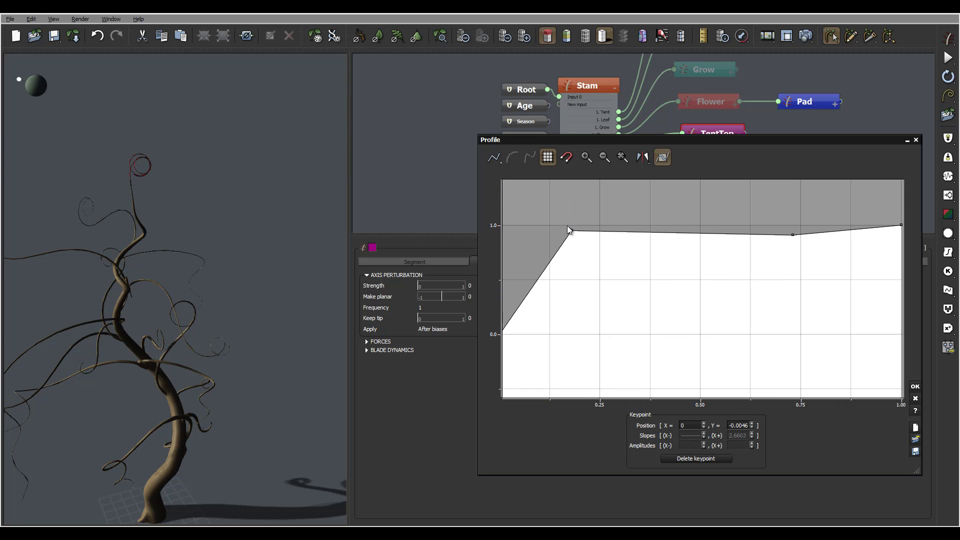
drag(571, 231, 690, 295)
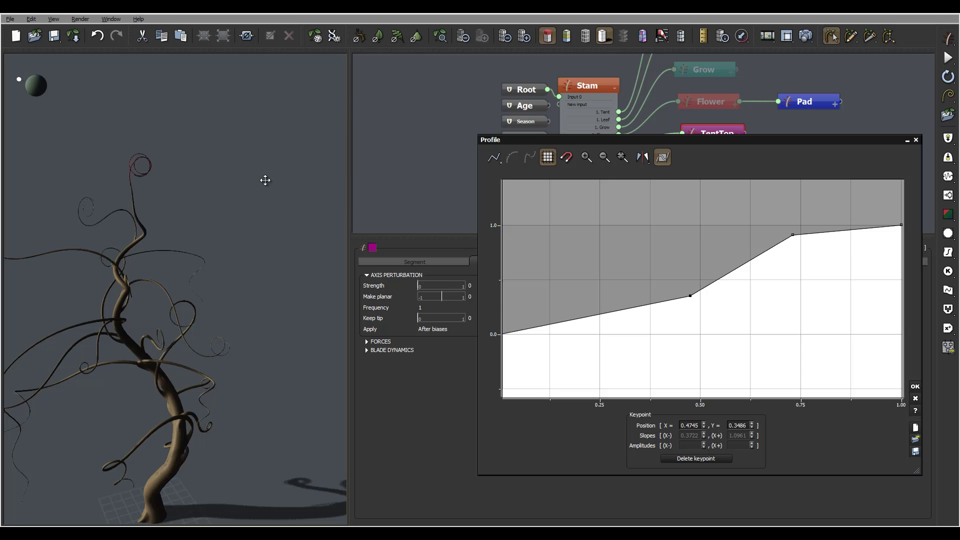
drag(208, 163, 175, 145)
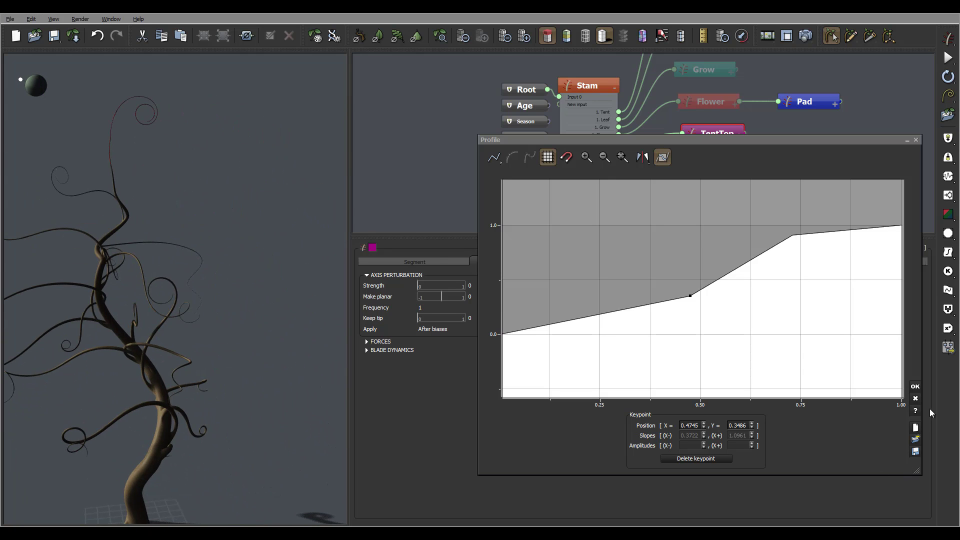
click(915, 387)
drag(155, 193, 66, 134)
Step: Set the distribution end on the Stam to 0.98 for the Leaf child and 0.96 for the Grow child
middle_drag(706, 175, 705, 211)
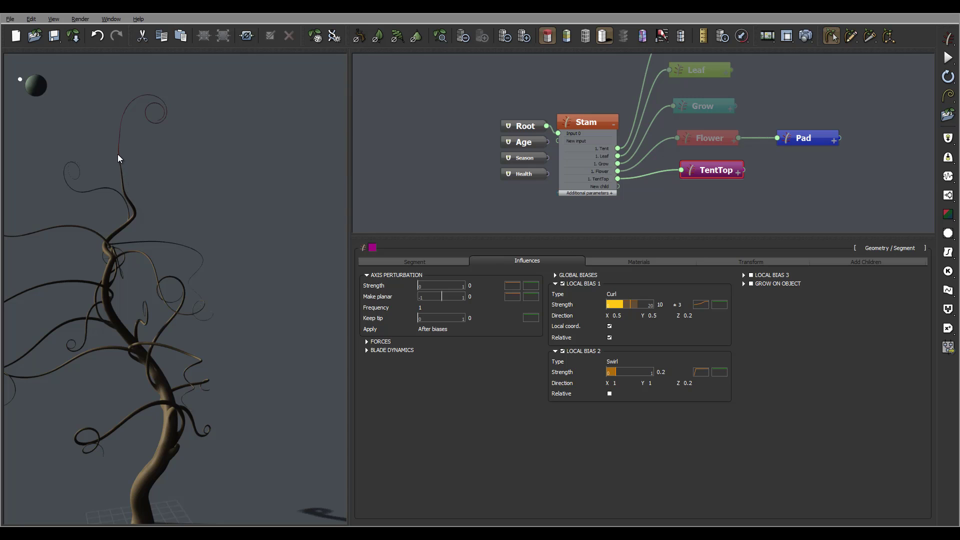
click(590, 119)
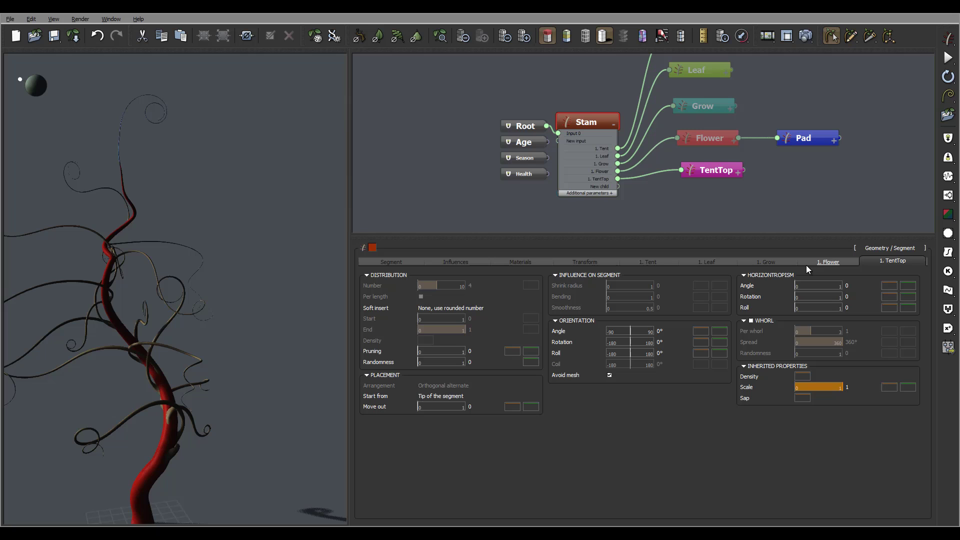
click(708, 262)
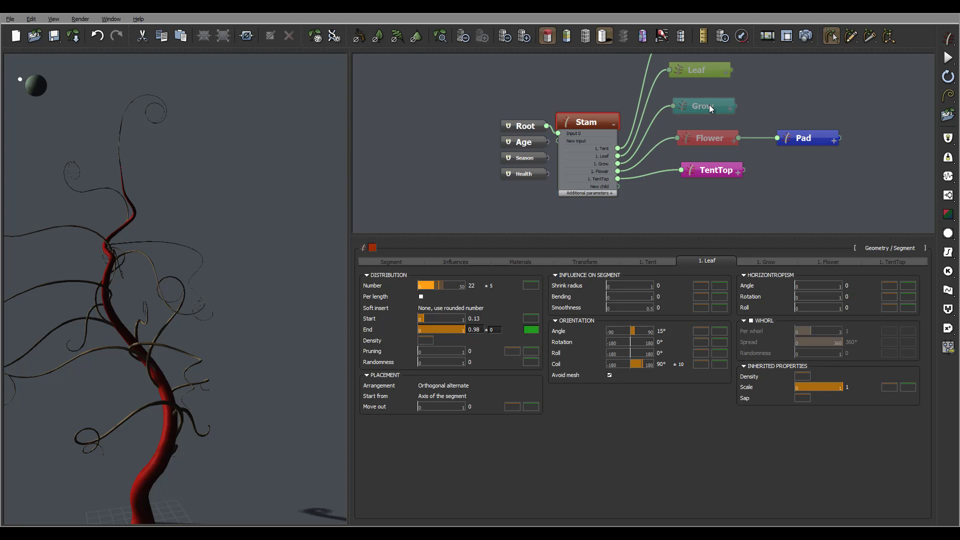
click(600, 120)
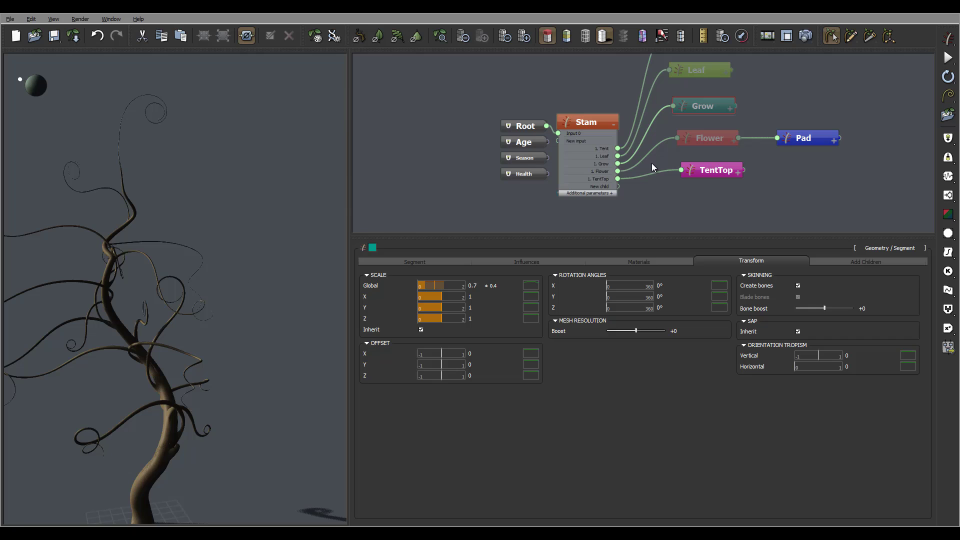
click(767, 262)
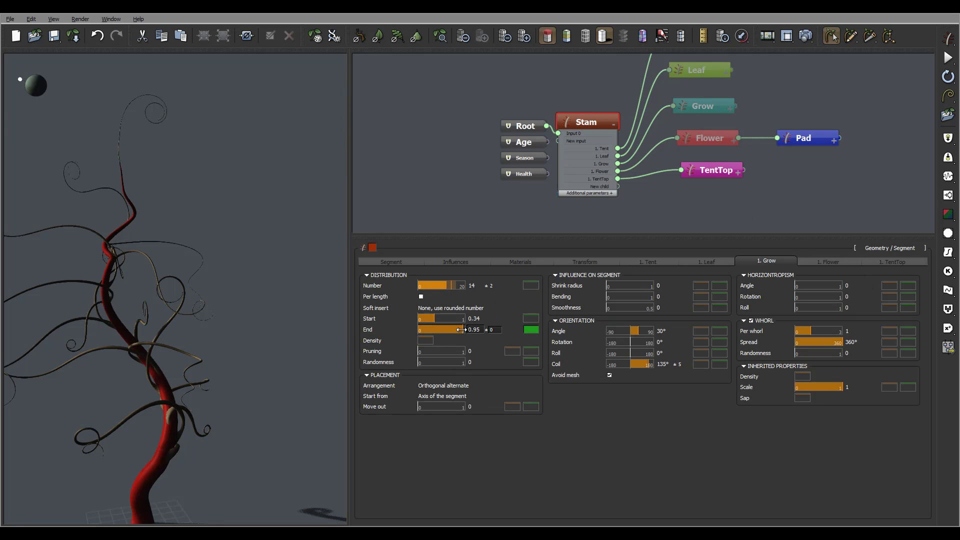
drag(461, 330, 104, 183)
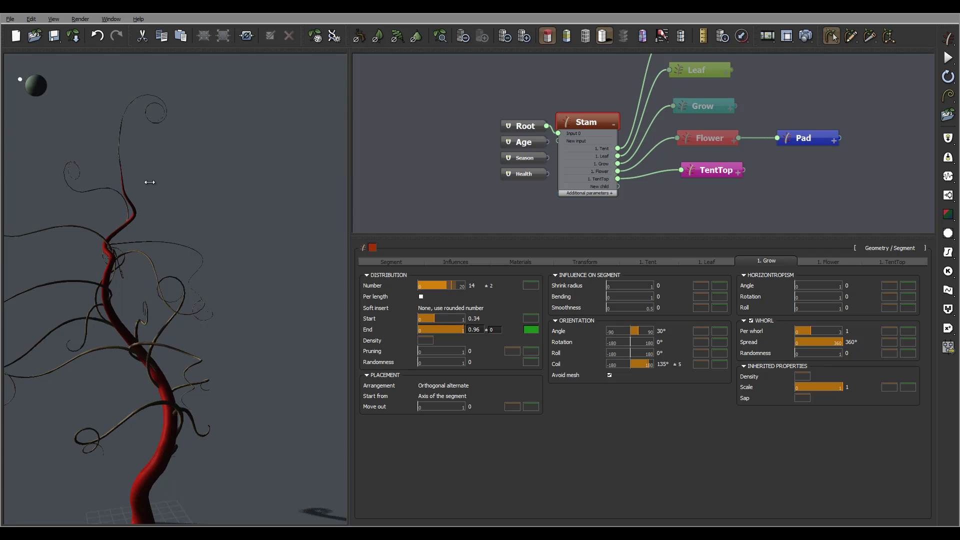
mouse_move(175, 196)
mouse_down()
mouse_move(209, 196)
mouse_move(215, 145)
mouse_move(215, 164)
mouse_move(196, 172)
mouse_move(130, 169)
mouse_move(157, 152)
mouse_move(221, 188)
mouse_move(264, 181)
mouse_move(212, 177)
mouse_move(236, 170)
mouse_move(236, 149)
mouse_move(128, 198)
mouse_move(132, 171)
mouse_move(175, 228)
mouse_move(197, 184)
mouse_up()
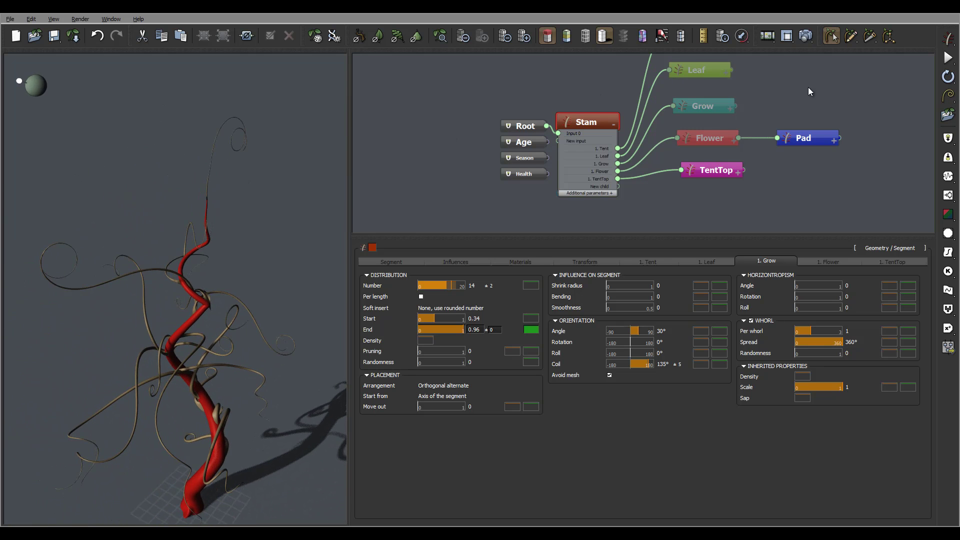
Step: Disable the Tent node so that its tentacles are hidden from the plant
drag(810, 90, 786, 143)
click(685, 93)
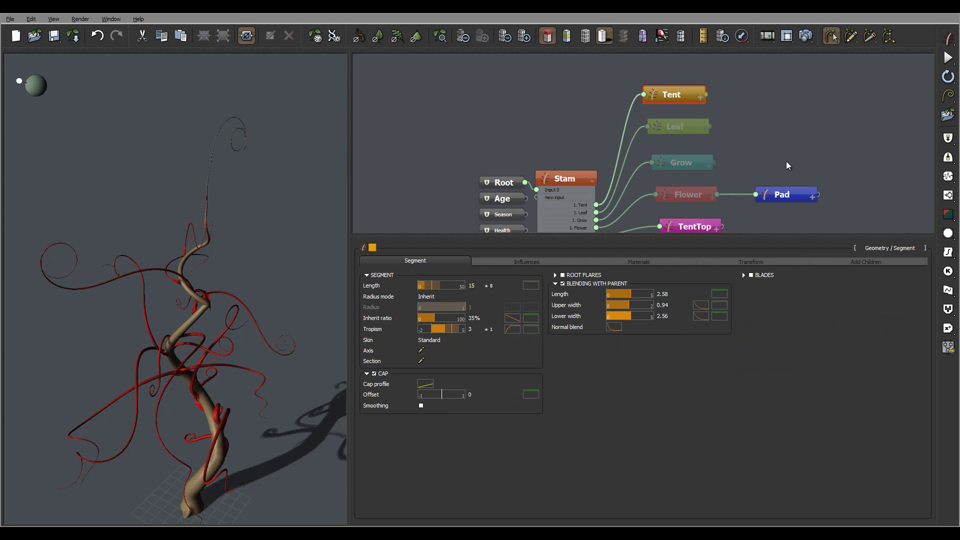
key(d)
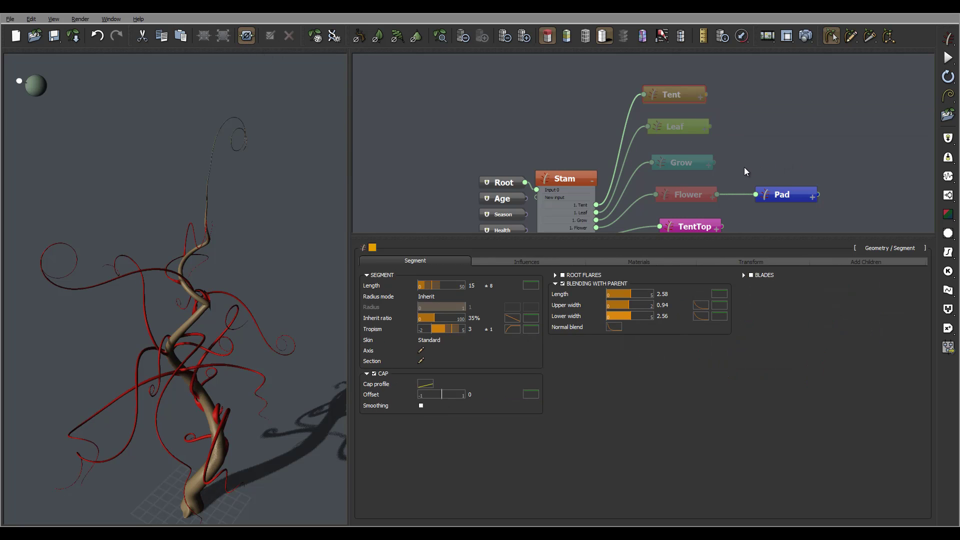
mouse_move(275, 187)
right_down()
mouse_move(143, 181)
mouse_move(277, 174)
mouse_move(285, 208)
mouse_move(290, 196)
right_up()
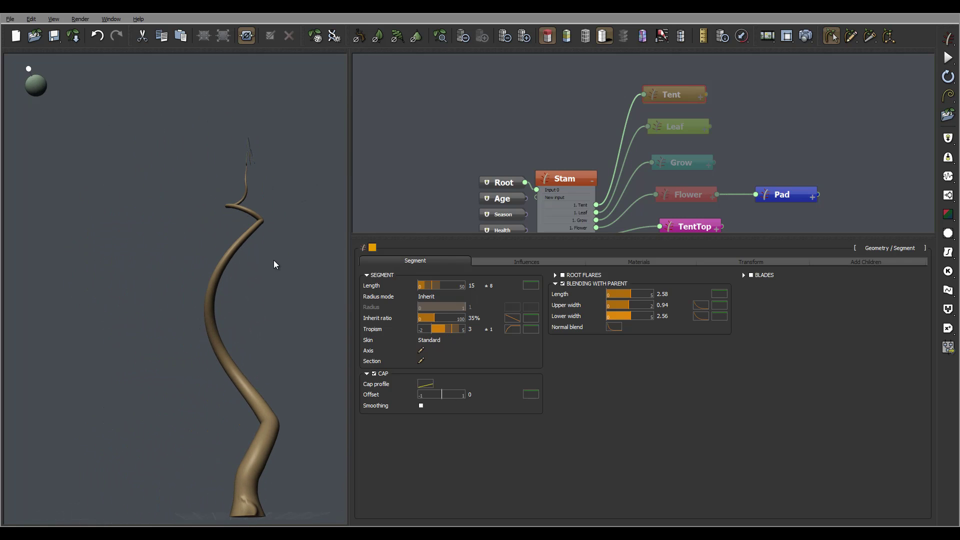